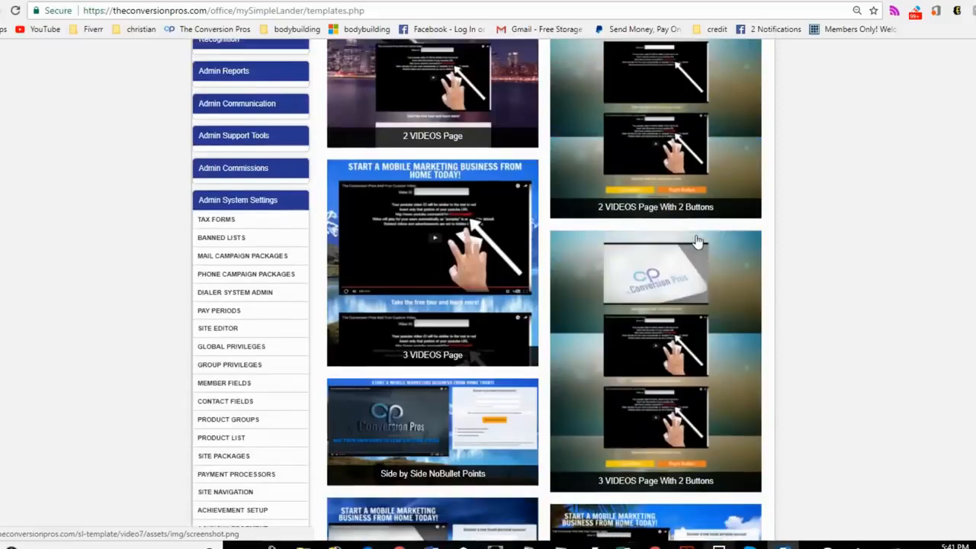
{"action": "scroll", "coordinate": [696, 241], "scroll_direction": "up", "scroll_amount": 2}
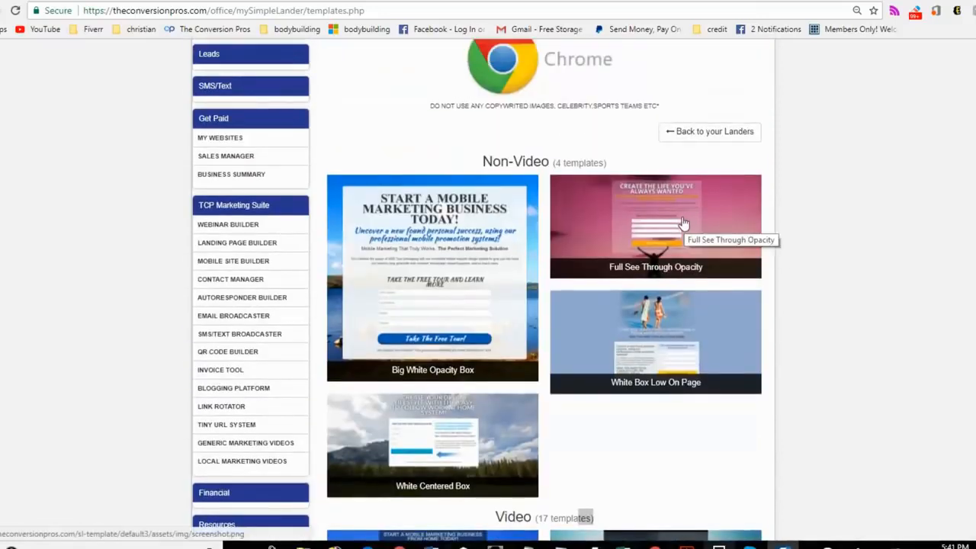
Step: Preview the non-video landing page templates and start editing the Full See Through Opacity template
{"action": "left_click", "coordinate": [684, 224]}
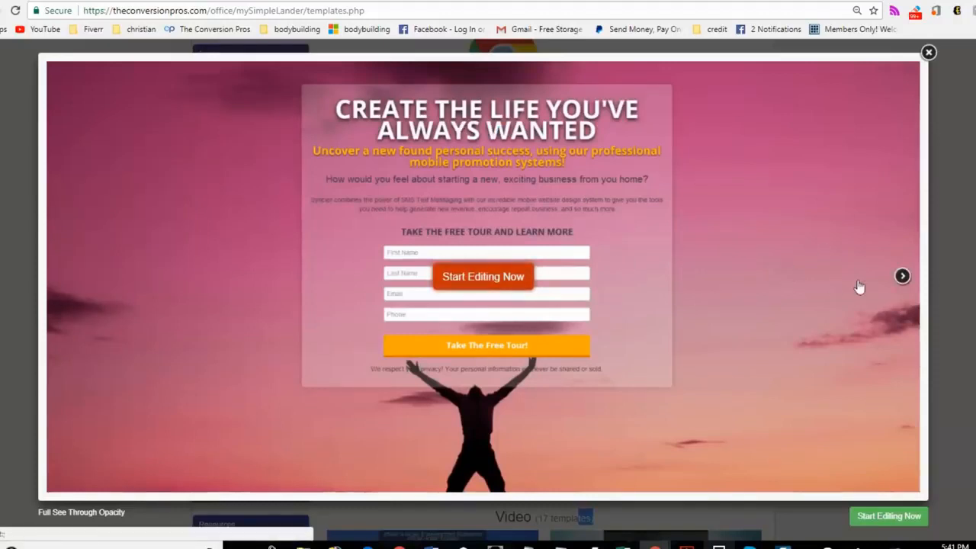
{"action": "left_click", "coordinate": [901, 276]}
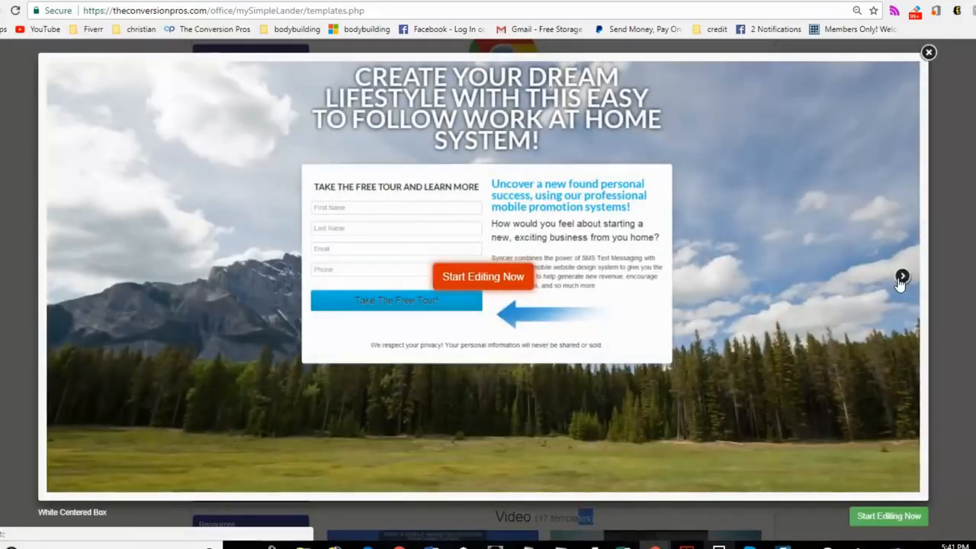
{"action": "left_click", "coordinate": [900, 279]}
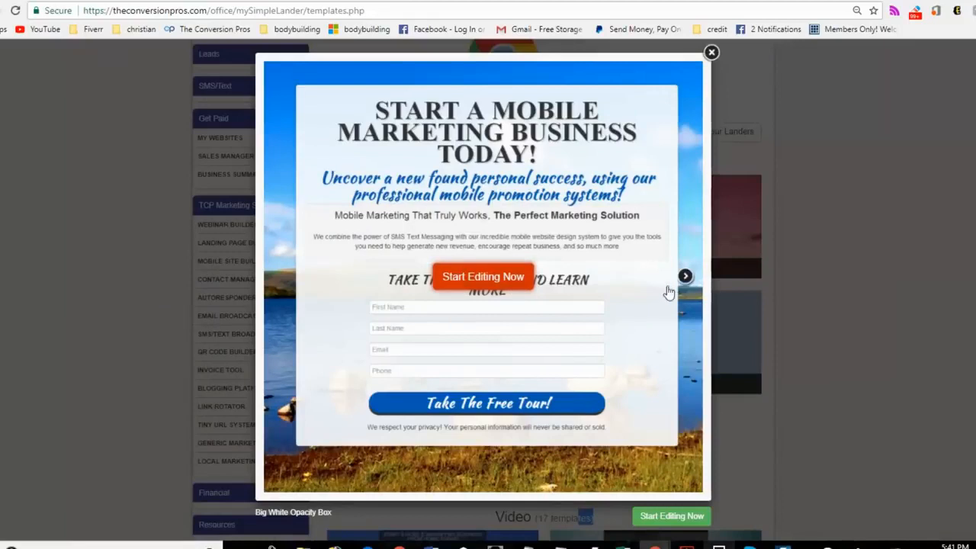
{"action": "left_click", "coordinate": [686, 276]}
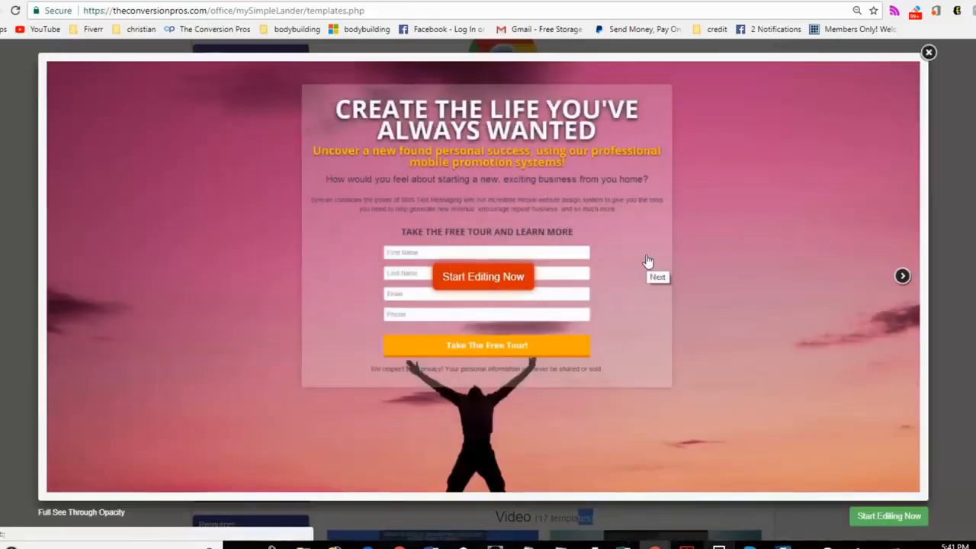
{"action": "left_click", "coordinate": [471, 282]}
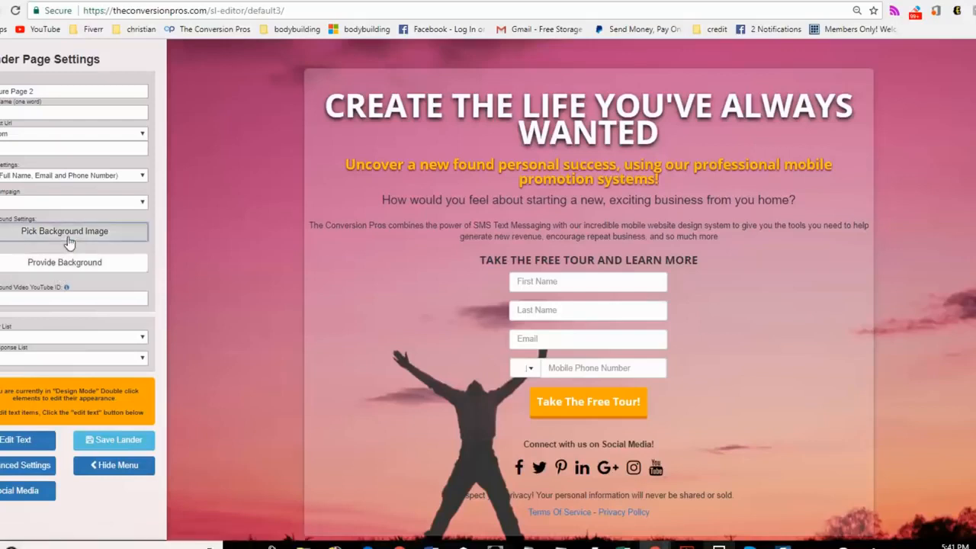
Step: Replace the page background with the latte-art cup on a dark wooden table from the Coffee image category
{"action": "left_click", "coordinate": [14, 230]}
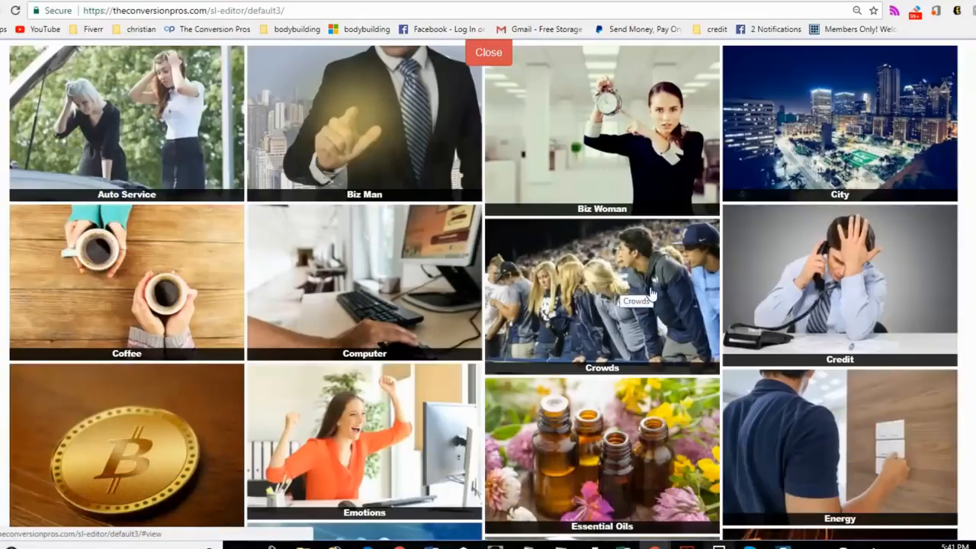
{"action": "scroll", "coordinate": [207, 185], "scroll_direction": "down", "scroll_amount": 8}
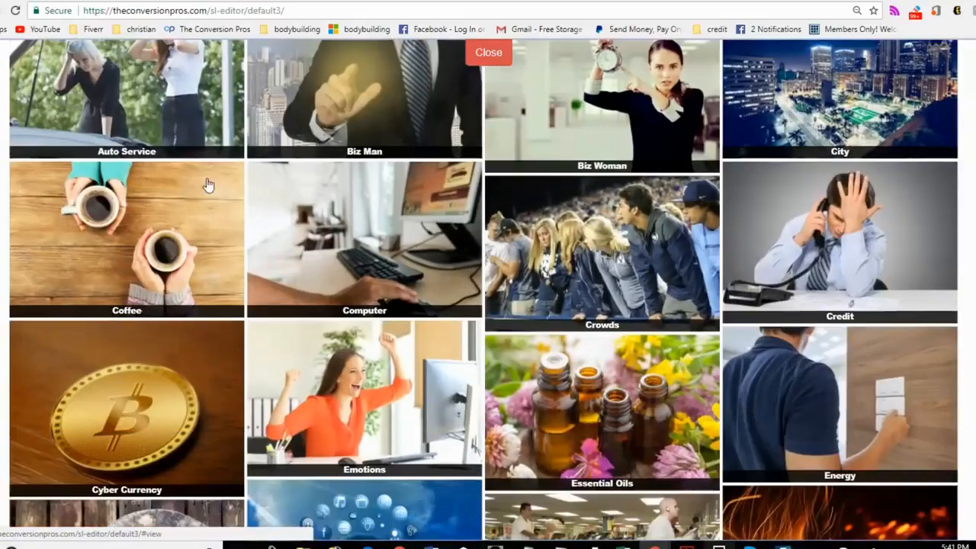
{"action": "scroll", "coordinate": [496, 226], "scroll_direction": "down", "scroll_amount": 11}
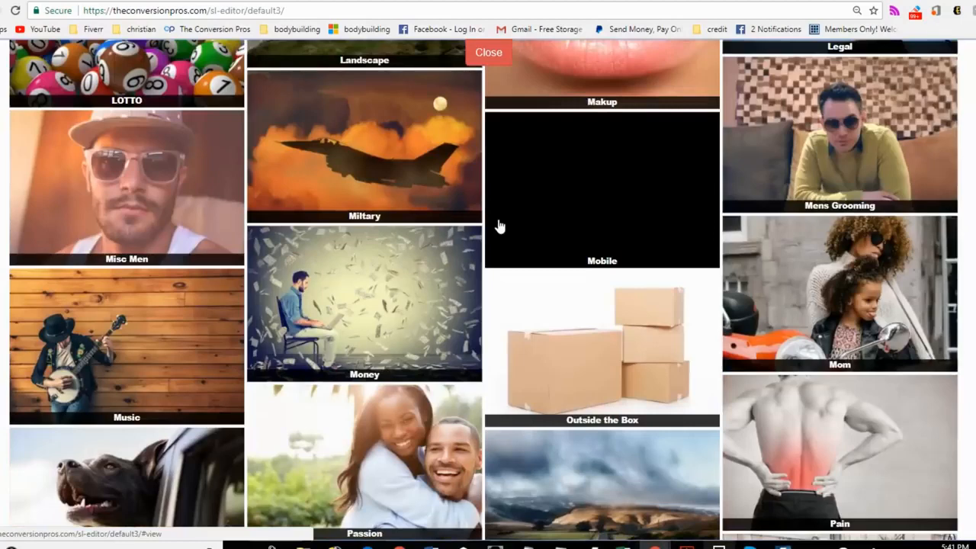
{"action": "scroll", "coordinate": [496, 225], "scroll_direction": "up", "scroll_amount": 12}
{"action": "scroll", "coordinate": [499, 225], "scroll_direction": "up", "scroll_amount": 7}
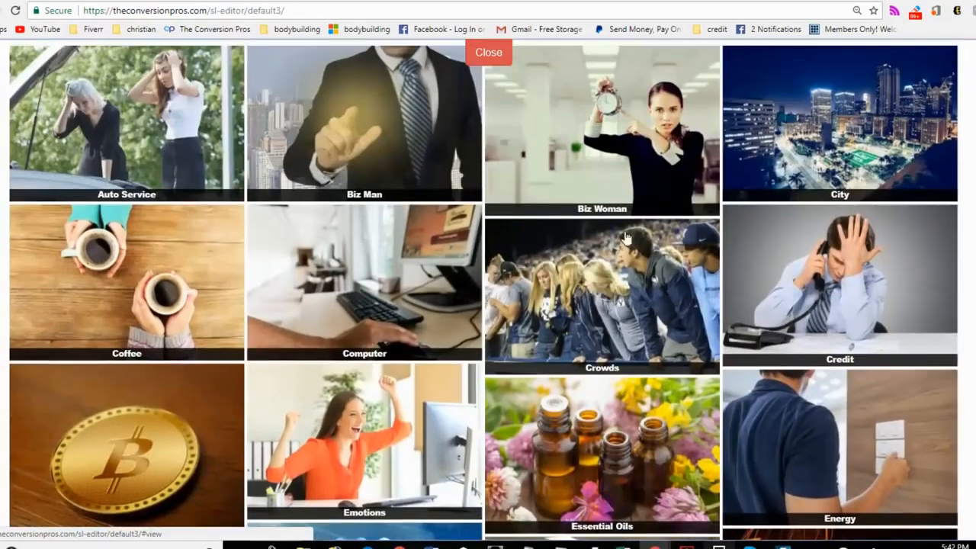
{"action": "left_click", "coordinate": [163, 263]}
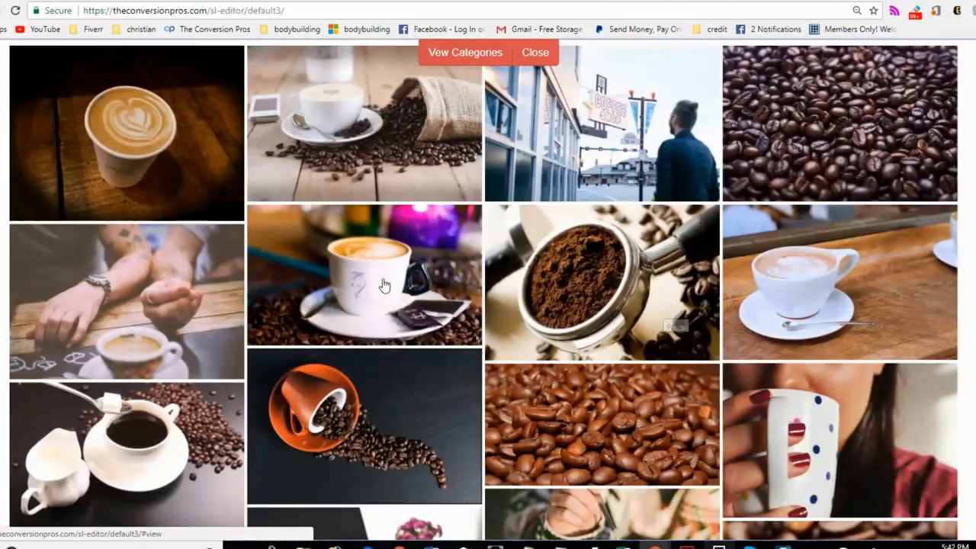
{"action": "scroll", "coordinate": [384, 281], "scroll_direction": "down", "scroll_amount": 3}
{"action": "scroll", "coordinate": [385, 282], "scroll_direction": "down", "scroll_amount": 7}
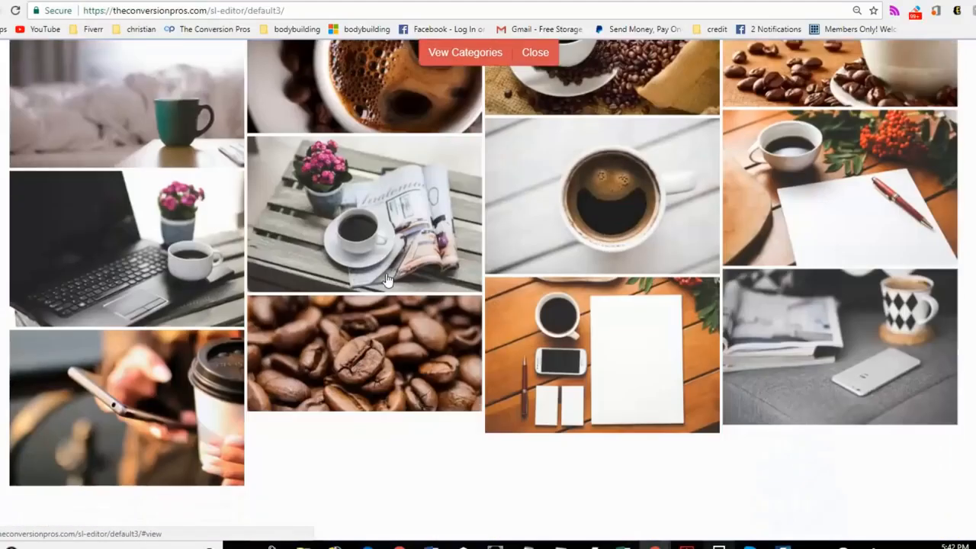
{"action": "scroll", "coordinate": [387, 280], "scroll_direction": "up", "scroll_amount": 5}
{"action": "scroll", "coordinate": [387, 280], "scroll_direction": "up", "scroll_amount": 5}
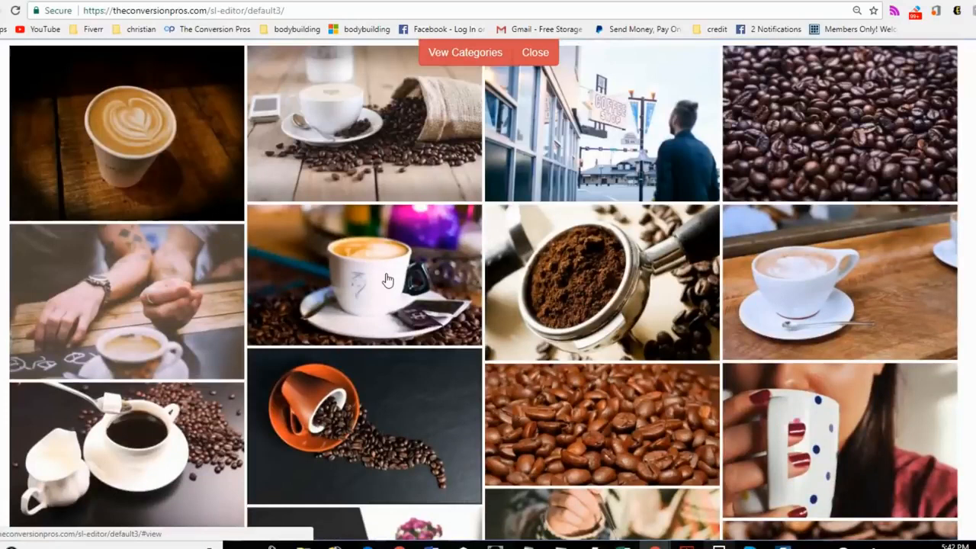
{"action": "left_click", "coordinate": [161, 145]}
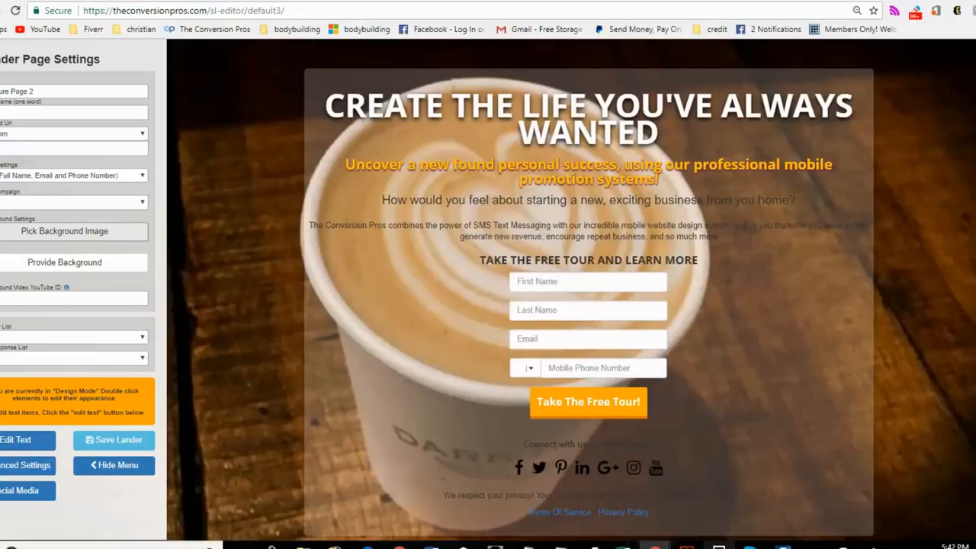
Step: Switch the lander to text editing and replace the main headline with "OUR COFFEE MAKES YOU LOSE WEIGHT"
{"action": "left_click", "coordinate": [784, 547]}
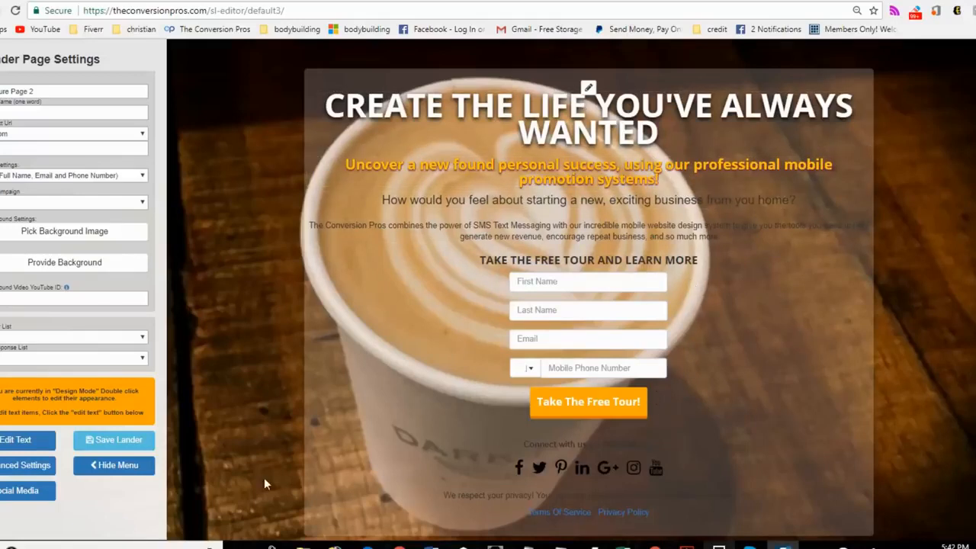
{"action": "left_click", "coordinate": [23, 447]}
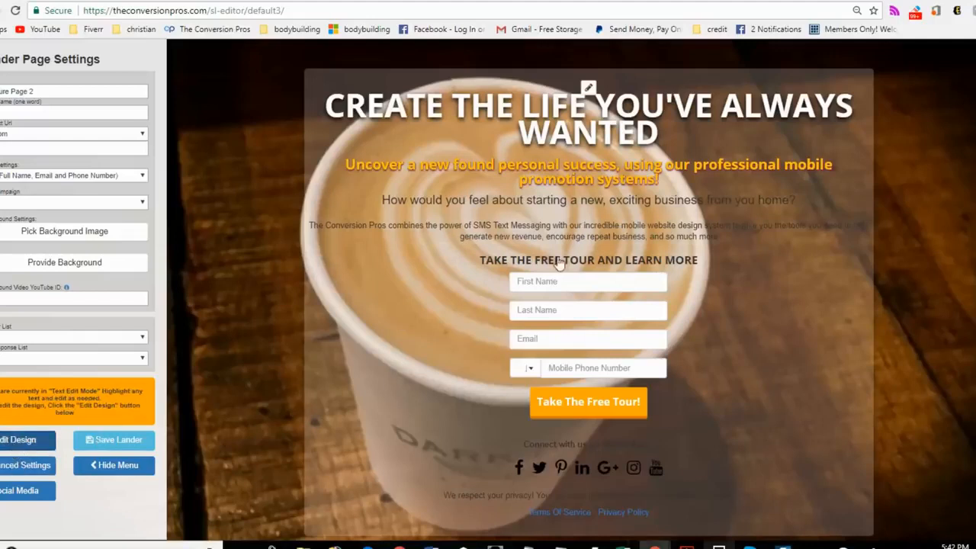
{"action": "left_click", "coordinate": [659, 145]}
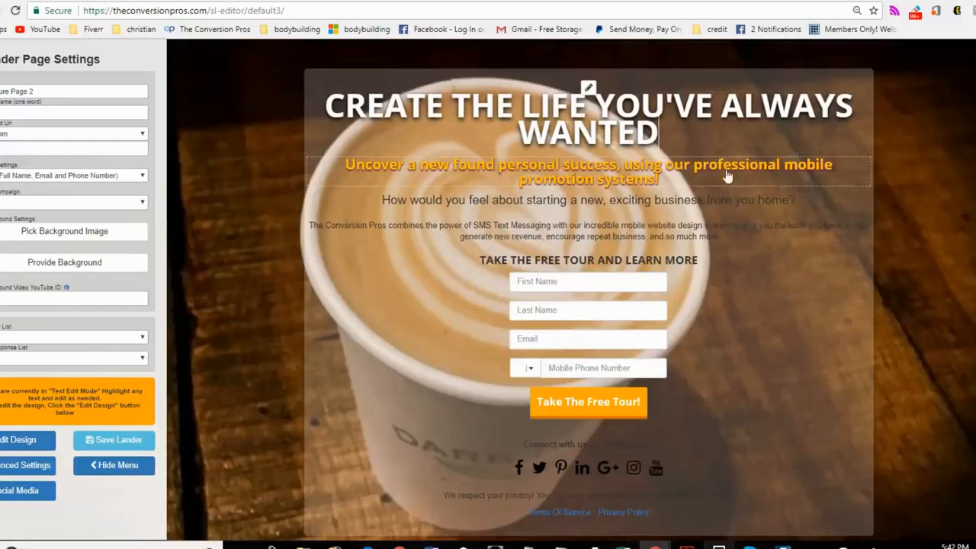
{"action": "key", "text": "BackSpace"}
{"action": "key", "text": "BackSpace"}
{"action": "key", "text": "BackSpace"}
{"action": "key", "text": "BackSpace"}
{"action": "key", "text": "BackSpace"}
{"action": "key", "text": "BackSpace"}
{"action": "key", "text": "BackSpace"}
{"action": "key", "text": "BackSpace"}
{"action": "key", "text": "BackSpace"}
{"action": "key", "text": "BackSpace"}
{"action": "key", "text": "BackSpace"}
{"action": "key", "text": "BackSpace"}
{"action": "key", "text": "BackSpace"}
{"action": "key", "text": "BackSpace"}
{"action": "key", "text": "BackSpace"}
{"action": "key", "text": "BackSpace"}
{"action": "key", "text": "BackSpace"}
{"action": "key", "text": "BackSpace"}
{"action": "key", "text": "BackSpace"}
{"action": "key", "text": "BackSpace"}
{"action": "key", "text": "BackSpace"}
{"action": "key", "text": "BackSpace"}
{"action": "key", "text": "BackSpace"}
{"action": "key", "text": "BackSpace"}
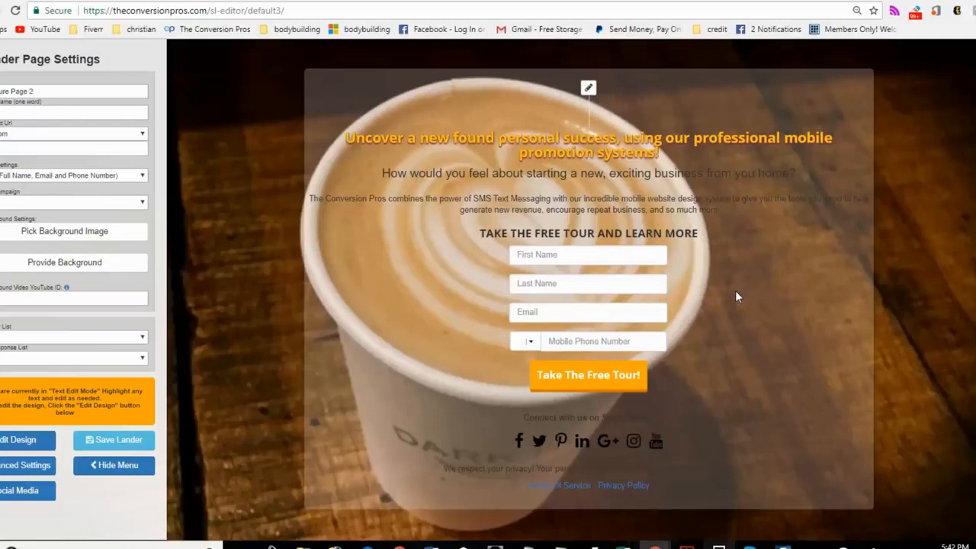
{"action": "type", "text": "OUR COFFEE MAKES YOU LOSE WEIGHT"}
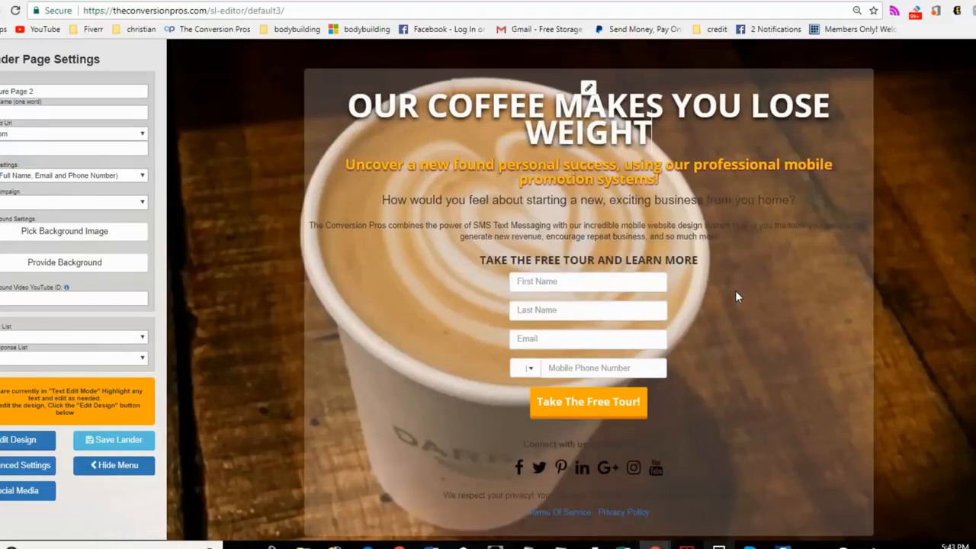
Step: Replace the orange subheadline with "people have lost 20lbs in 3 weeks"
{"action": "left_click", "coordinate": [683, 187]}
{"action": "key", "text": "BackSpace"}
{"action": "key", "text": "BackSpace"}
{"action": "key", "text": "BackSpace"}
{"action": "key", "text": "BackSpace"}
{"action": "key", "text": "BackSpace"}
{"action": "key", "text": "BackSpace"}
{"action": "key", "text": "BackSpace"}
{"action": "key", "text": "BackSpace"}
{"action": "key", "text": "BackSpace"}
{"action": "key", "text": "BackSpace"}
{"action": "key", "text": "BackSpace"}
{"action": "key", "text": "BackSpace"}
{"action": "key", "text": "BackSpace"}
{"action": "key", "text": "BackSpace"}
{"action": "key", "text": "BackSpace"}
{"action": "key", "text": "BackSpace"}
{"action": "key", "text": "BackSpace"}
{"action": "key", "text": "BackSpace"}
{"action": "key", "text": "BackSpace"}
{"action": "key", "text": "BackSpace"}
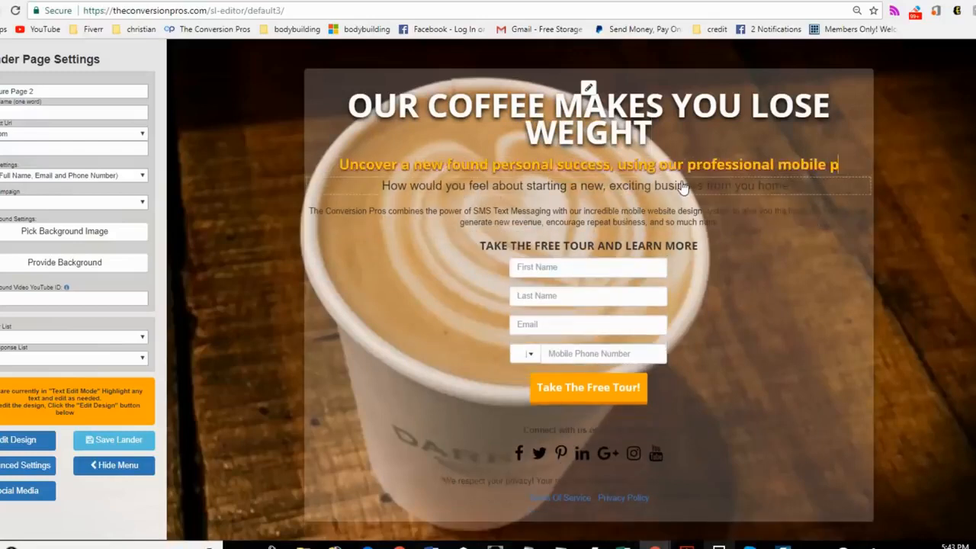
{"action": "key", "text": "BackSpace"}
{"action": "key", "text": "BackSpace"}
{"action": "key", "text": "BackSpace"}
{"action": "key", "text": "BackSpace"}
{"action": "key", "text": "BackSpace"}
{"action": "key", "text": "BackSpace"}
{"action": "key", "text": "BackSpace"}
{"action": "key", "text": "BackSpace"}
{"action": "key", "text": "BackSpace"}
{"action": "key", "text": "BackSpace"}
{"action": "key", "text": "BackSpace"}
{"action": "key", "text": "BackSpace"}
{"action": "key", "text": "BackSpace"}
{"action": "key", "text": "BackSpace"}
{"action": "key", "text": "BackSpace"}
{"action": "key", "text": "BackSpace"}
{"action": "key", "text": "BackSpace"}
{"action": "key", "text": "BackSpace"}
{"action": "key", "text": "BackSpace"}
{"action": "key", "text": "BackSpace"}
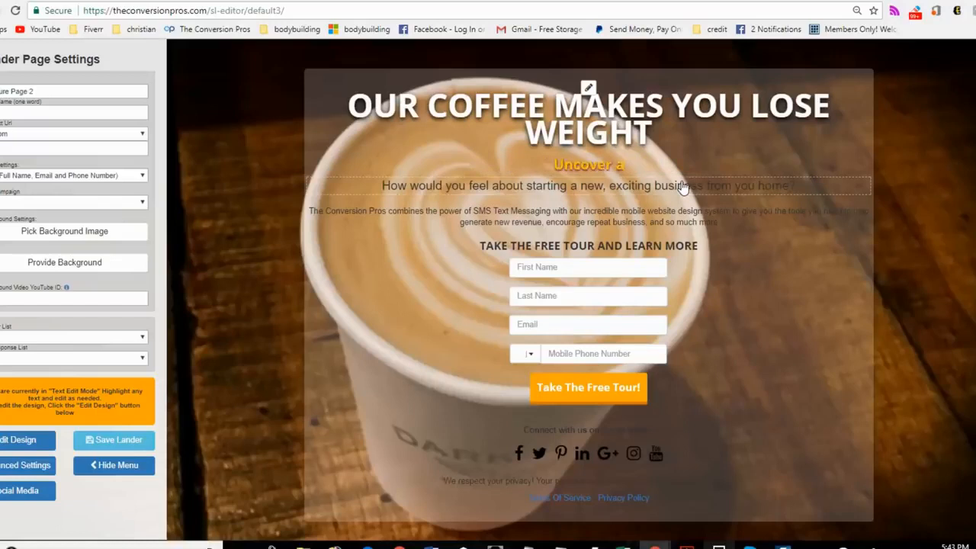
{"action": "type", "text": "people have lost"}
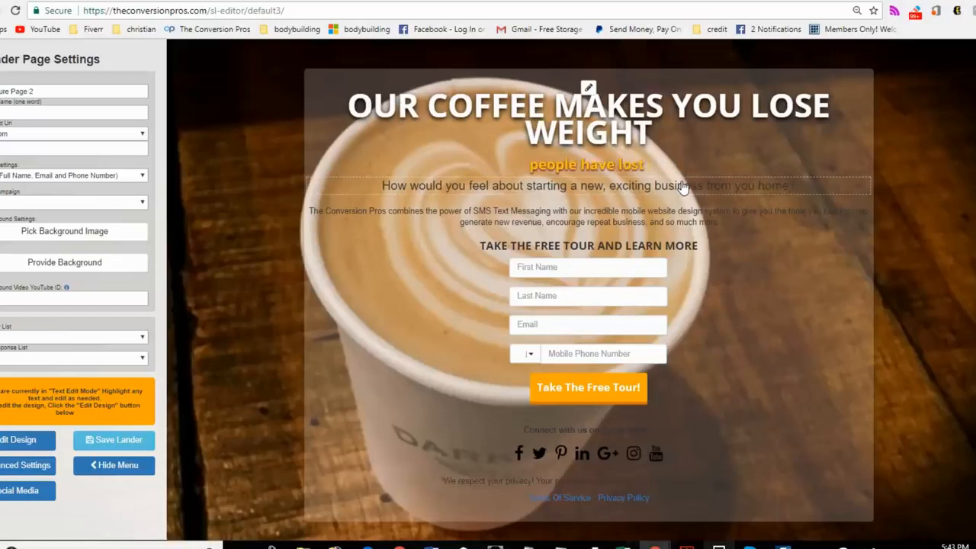
{"action": "type", "text": " 20lbs"}
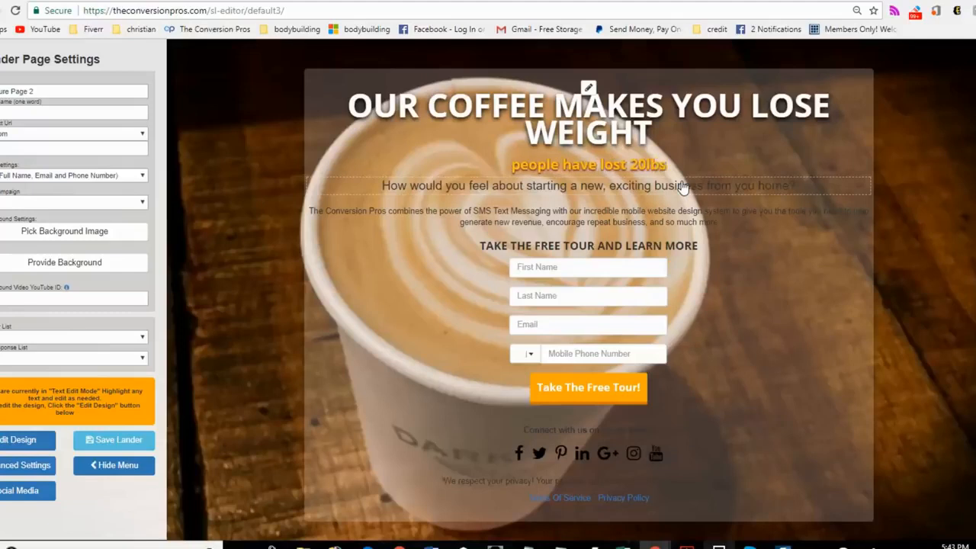
{"action": "type", "text": " in 3 weeks"}
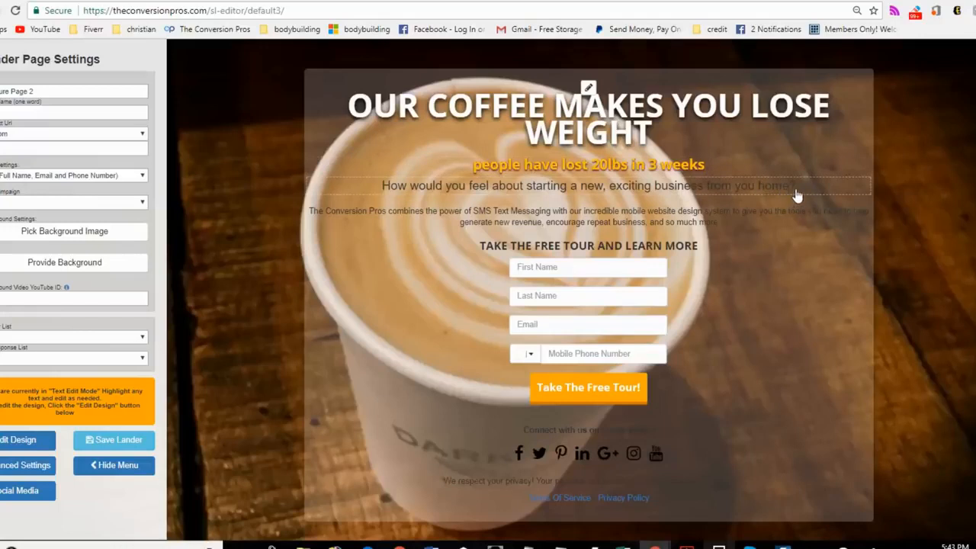
Step: Replace the question line under the subheadline with "JUST WATCH OUR PRESENTATION" and delete the description paragraph below it
{"action": "key", "text": "BackSpace"}
{"action": "key", "text": "BackSpace"}
{"action": "key", "text": "BackSpace"}
{"action": "key", "text": "BackSpace"}
{"action": "key", "text": "BackSpace"}
{"action": "key", "text": "BackSpace"}
{"action": "key", "text": "BackSpace"}
{"action": "key", "text": "BackSpace"}
{"action": "key", "text": "BackSpace"}
{"action": "key", "text": "BackSpace"}
{"action": "key", "text": "BackSpace"}
{"action": "key", "text": "BackSpace"}
{"action": "key", "text": "BackSpace"}
{"action": "key", "text": "BackSpace"}
{"action": "key", "text": "BackSpace"}
{"action": "key", "text": "BackSpace"}
{"action": "key", "text": "BackSpace"}
{"action": "key", "text": "BackSpace"}
{"action": "key", "text": "BackSpace"}
{"action": "key", "text": "BackSpace"}
{"action": "key", "text": "BackSpace"}
{"action": "key", "text": "BackSpace"}
{"action": "key", "text": "BackSpace"}
{"action": "key", "text": "BackSpace"}
{"action": "key", "text": "BackSpace"}
{"action": "key", "text": "BackSpace"}
{"action": "key", "text": "BackSpace"}
{"action": "key", "text": "BackSpace"}
{"action": "key", "text": "BackSpace"}
{"action": "key", "text": "BackSpace"}
{"action": "key", "text": "BackSpace"}
{"action": "key", "text": "BackSpace"}
{"action": "key", "text": "BackSpace"}
{"action": "key", "text": "BackSpace"}
{"action": "key", "text": "BackSpace"}
{"action": "key", "text": "BackSpace"}
{"action": "key", "text": "BackSpace"}
{"action": "key", "text": "BackSpace"}
{"action": "key", "text": "BackSpace"}
{"action": "key", "text": "BackSpace"}
{"action": "type", "text": "JUST WATC"}
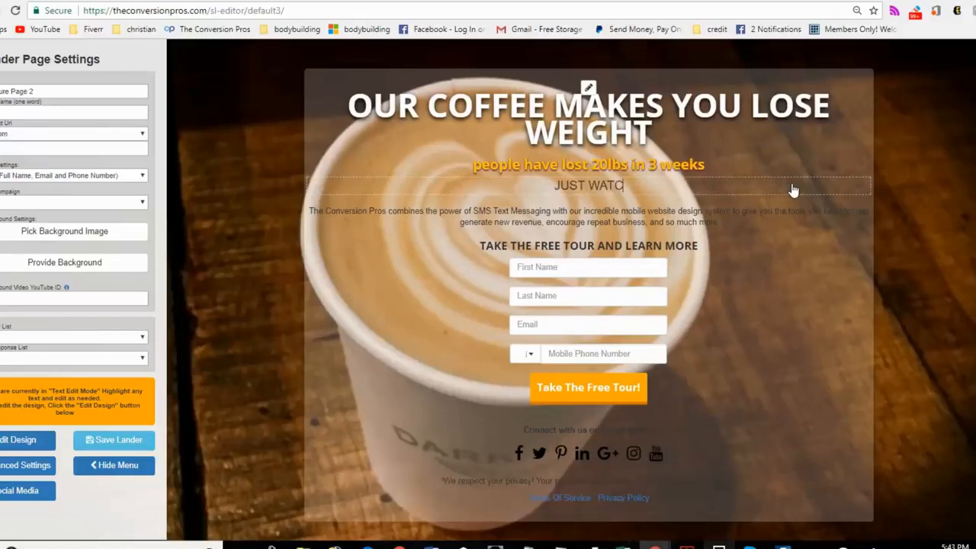
{"action": "type", "text": "H OUR PR"}
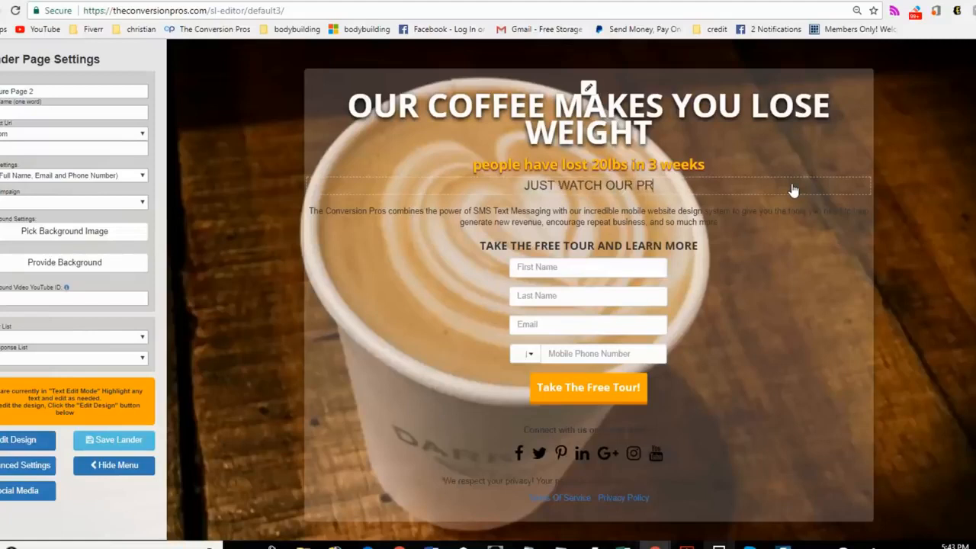
{"action": "type", "text": "ESENTATION"}
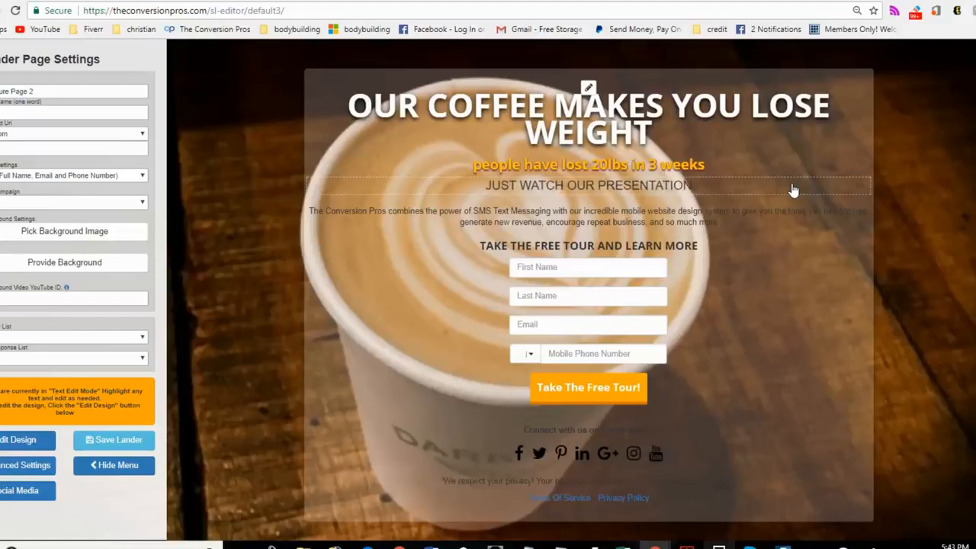
{"action": "left_click_drag", "start_coordinate": [773, 226], "coordinate": [278, 207]}
{"action": "key", "text": "BackSpace"}
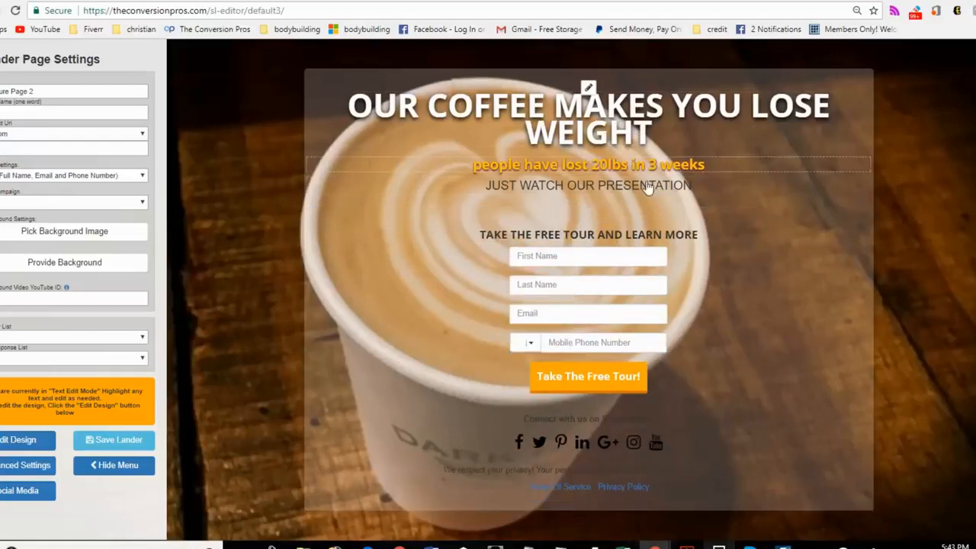
Step: Return to design editing and set the orange subheadline's font to Bungee
{"action": "left_click", "coordinate": [29, 440]}
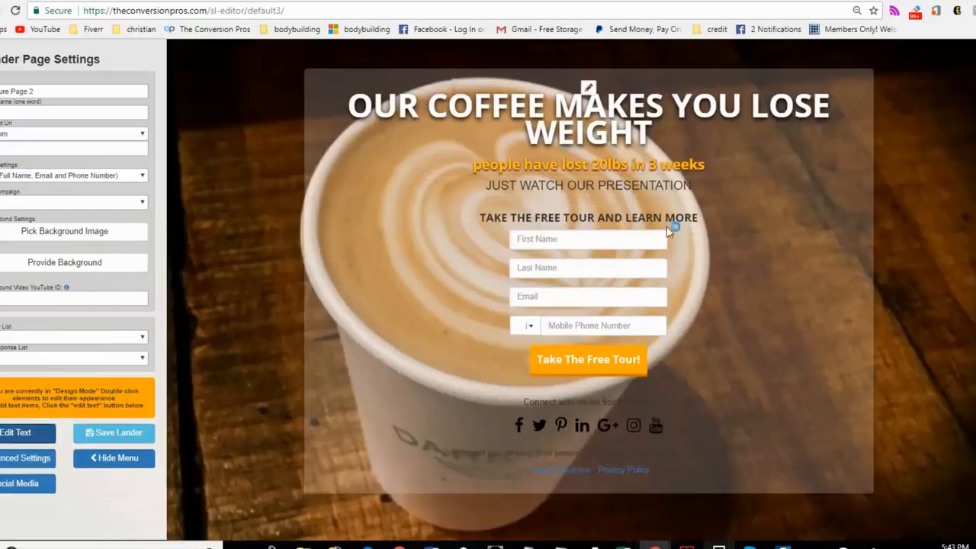
{"action": "double_click", "coordinate": [638, 165]}
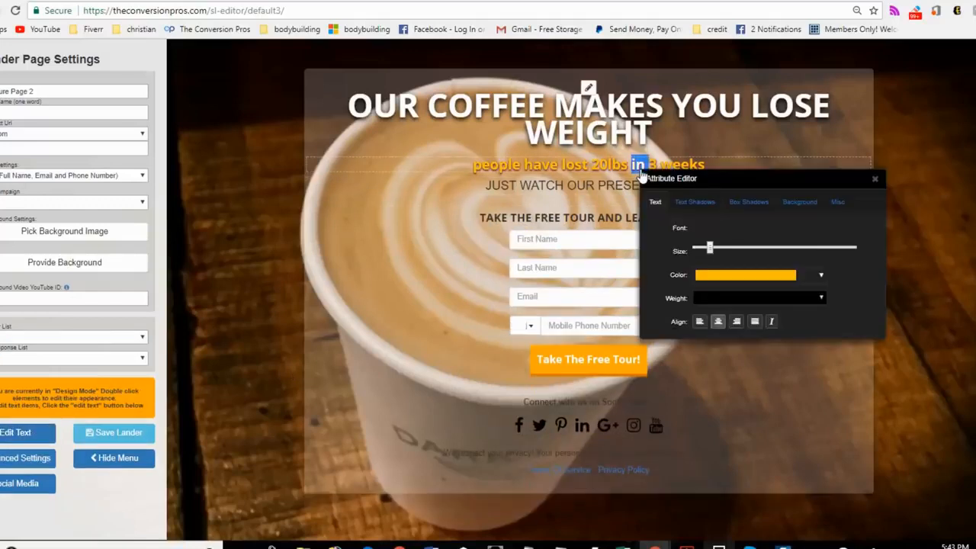
{"action": "left_click", "coordinate": [809, 228]}
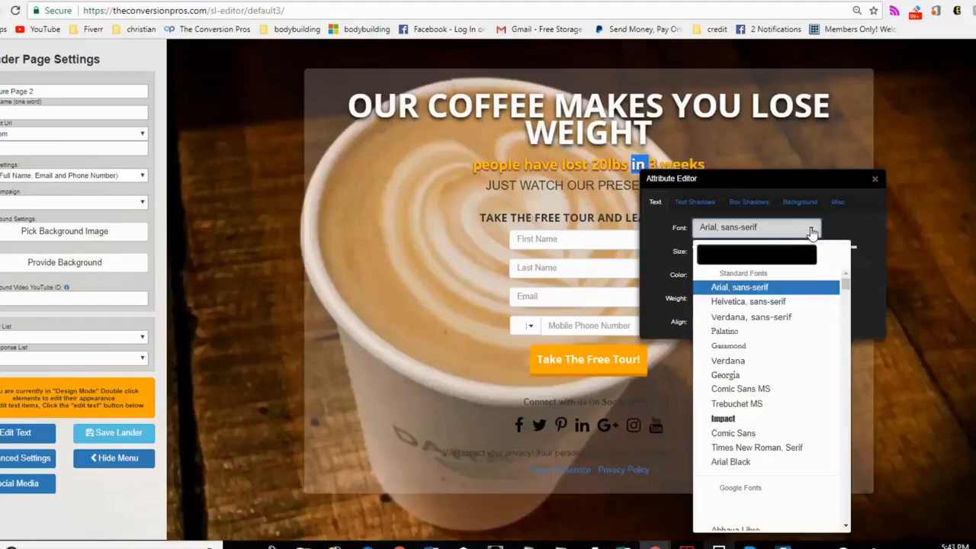
{"action": "scroll", "coordinate": [785, 317], "scroll_direction": "down", "scroll_amount": 12}
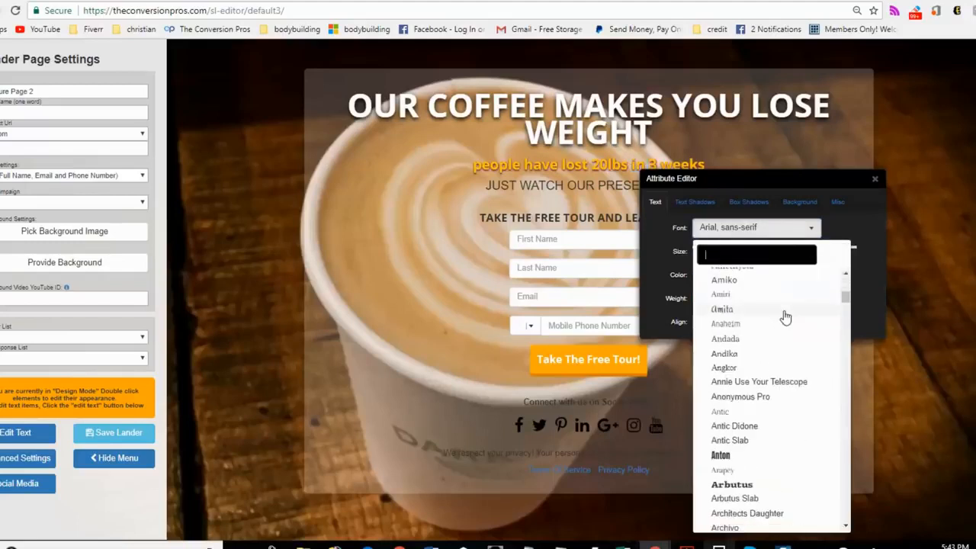
{"action": "scroll", "coordinate": [786, 316], "scroll_direction": "down", "scroll_amount": 20}
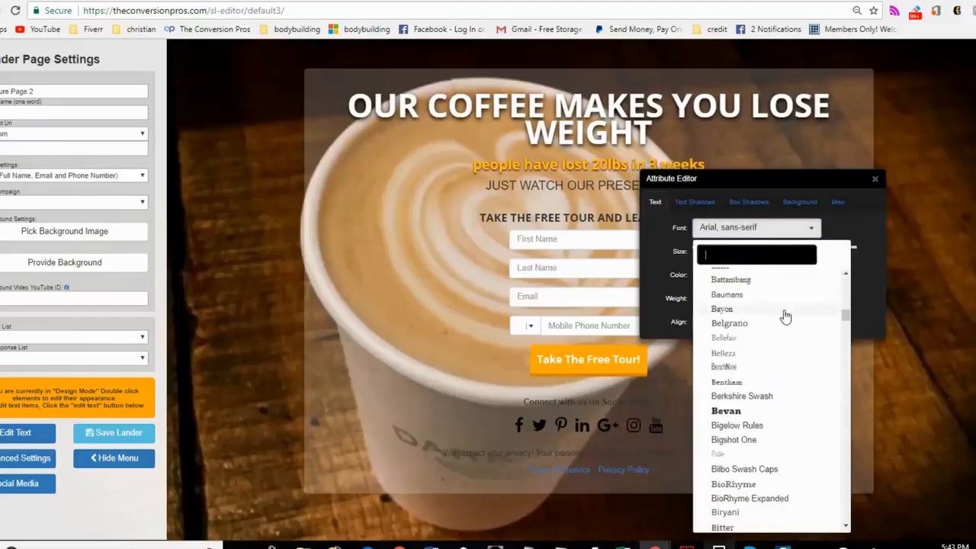
{"action": "scroll", "coordinate": [785, 317], "scroll_direction": "down", "scroll_amount": 5}
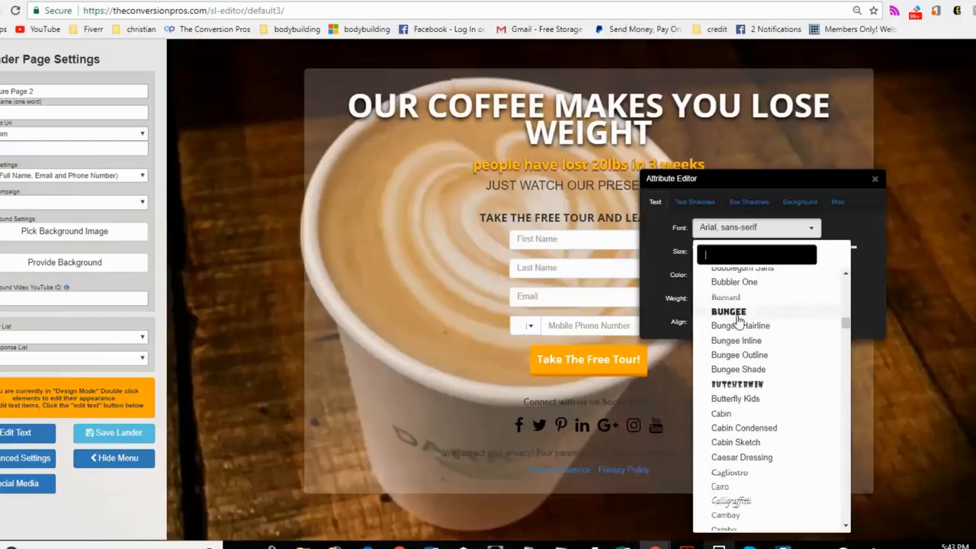
{"action": "left_click", "coordinate": [738, 315]}
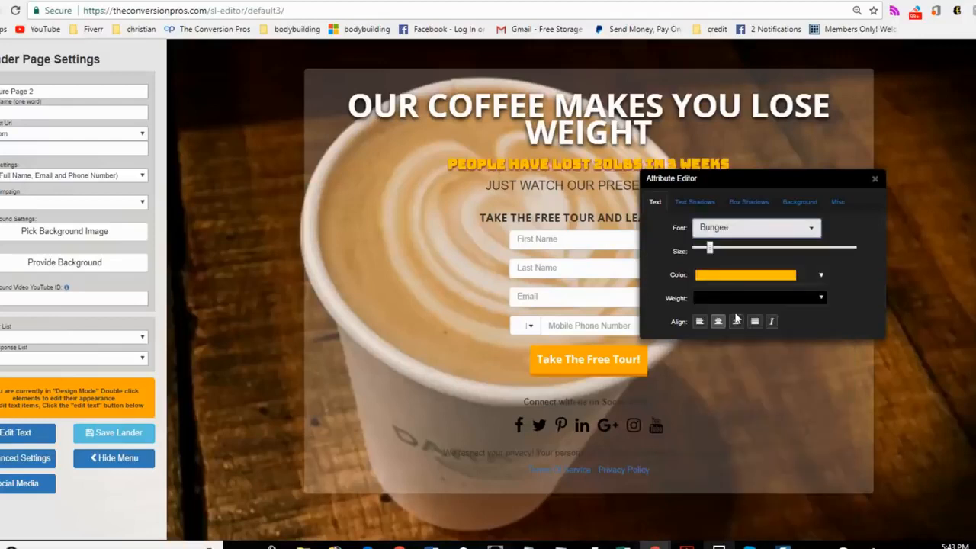
Step: Enlarge the "people have lost 20lbs in 3 weeks" subheadline and change its text color to orange #ff6000
{"action": "left_click_drag", "start_coordinate": [743, 172], "coordinate": [734, 195]}
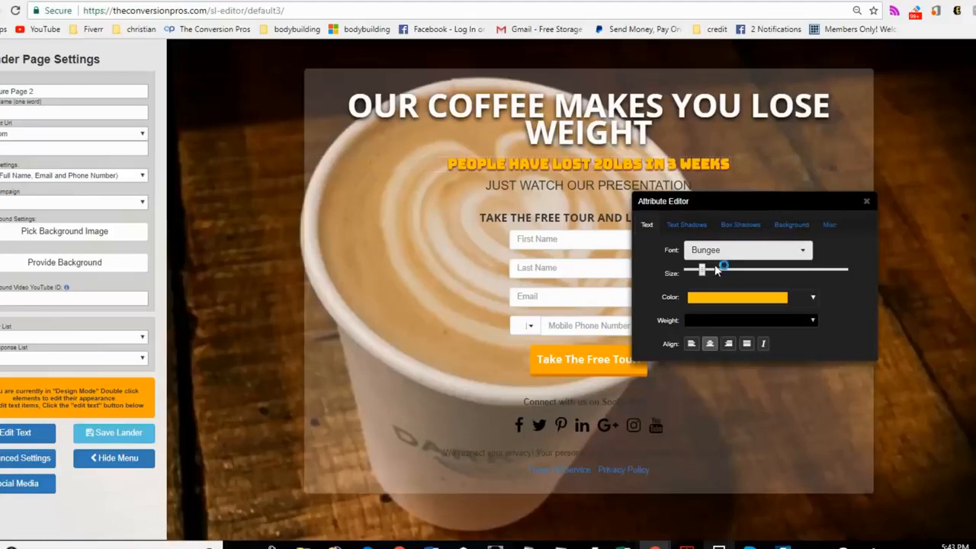
{"action": "left_click_drag", "start_coordinate": [705, 277], "coordinate": [720, 276]}
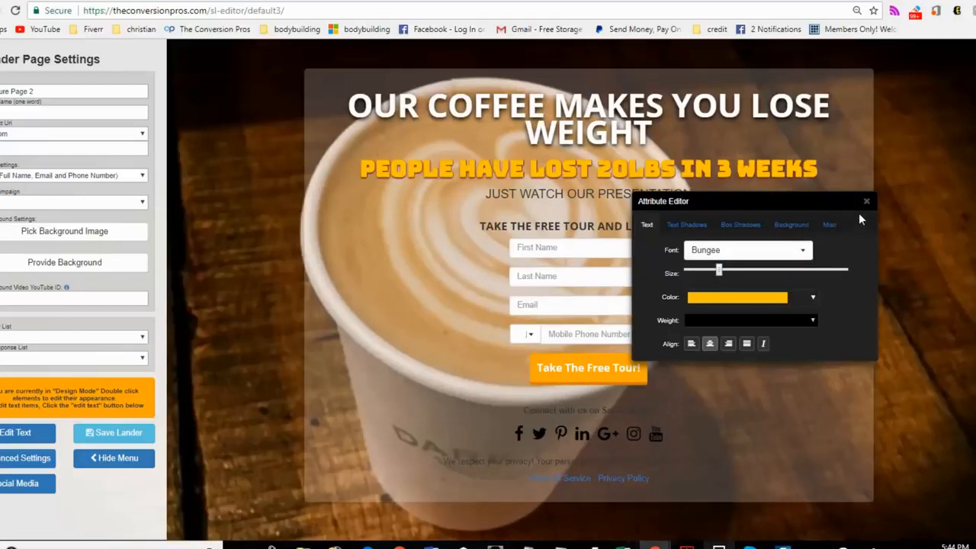
{"action": "left_click", "coordinate": [762, 304]}
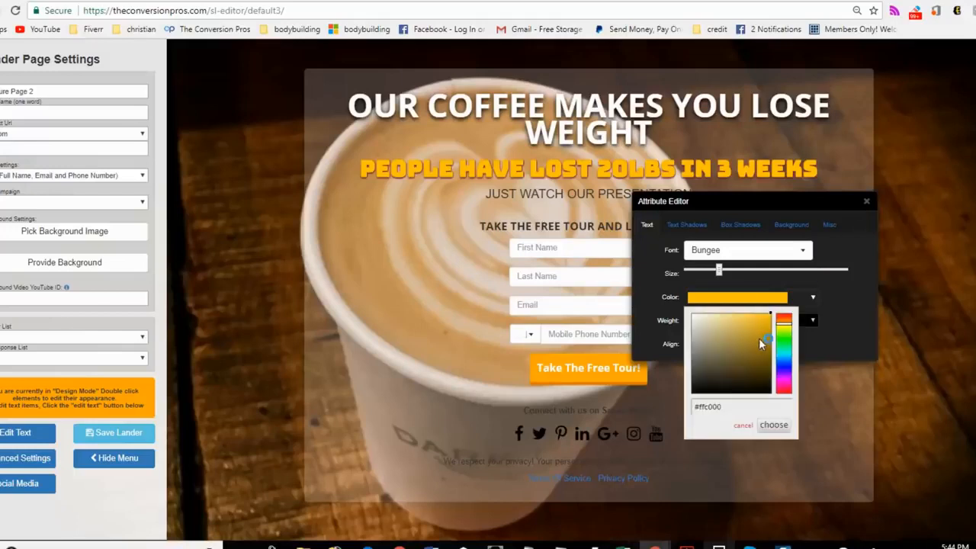
{"action": "left_click_drag", "start_coordinate": [787, 328], "coordinate": [788, 324]}
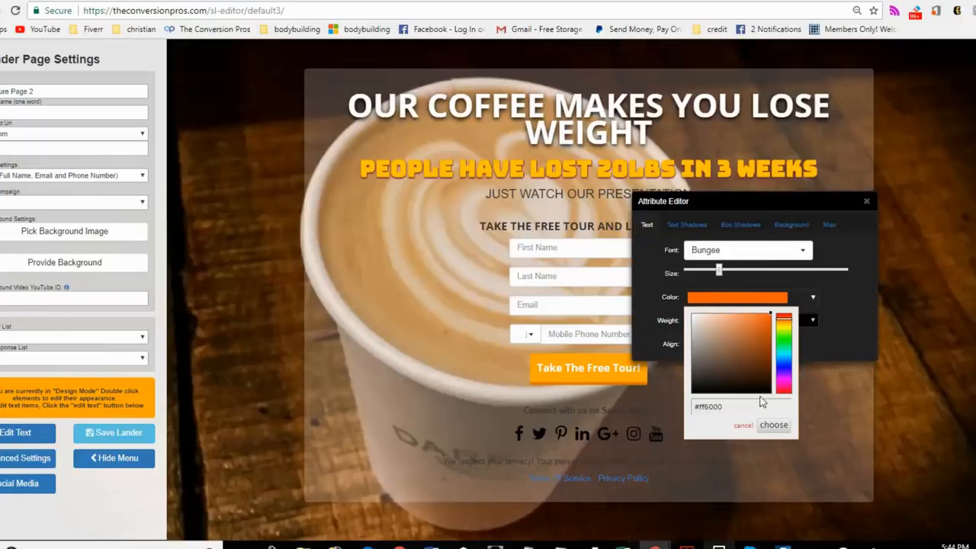
{"action": "left_click", "coordinate": [772, 426]}
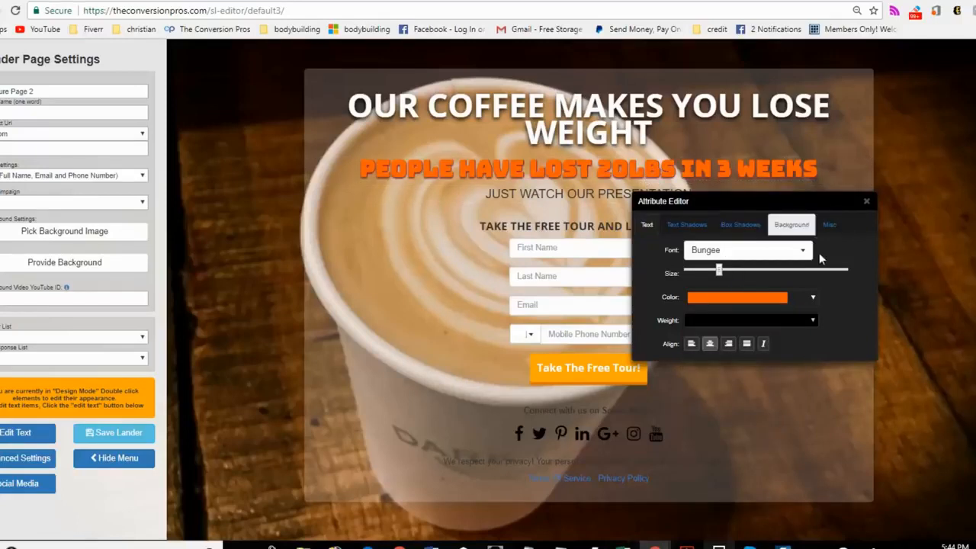
Step: Copy the subheadline's color code #ff6000 and close its attribute settings
{"action": "left_click", "coordinate": [751, 304]}
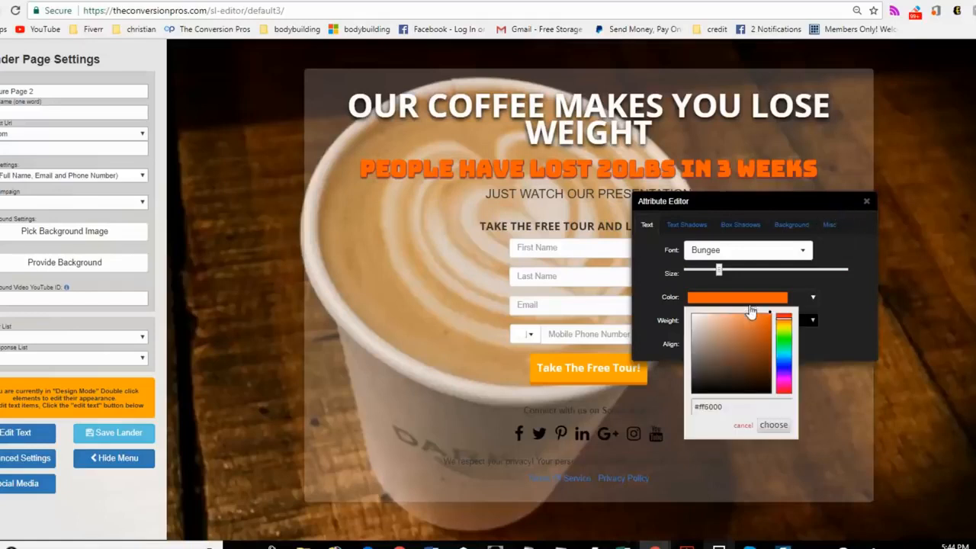
{"action": "left_click_drag", "start_coordinate": [730, 404], "coordinate": [707, 407]}
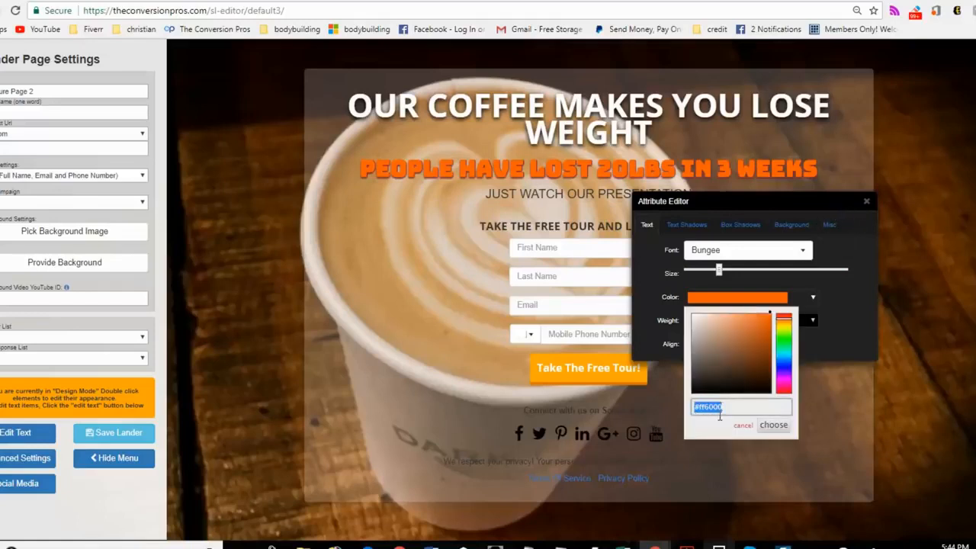
{"action": "left_click", "coordinate": [866, 202]}
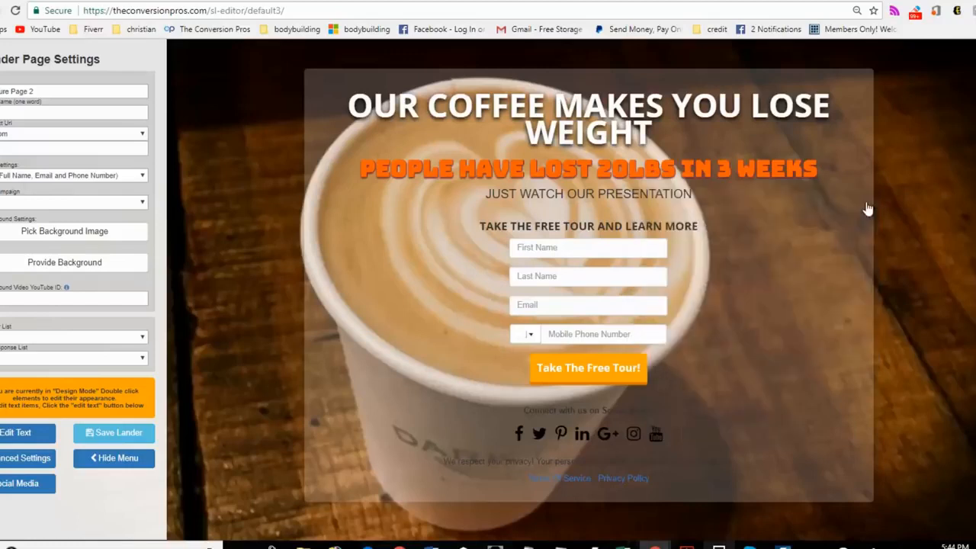
Step: Change the "JUST WATCH OUR PRESENTATION" line's text color to white and make the text larger
{"action": "double_click", "coordinate": [652, 198]}
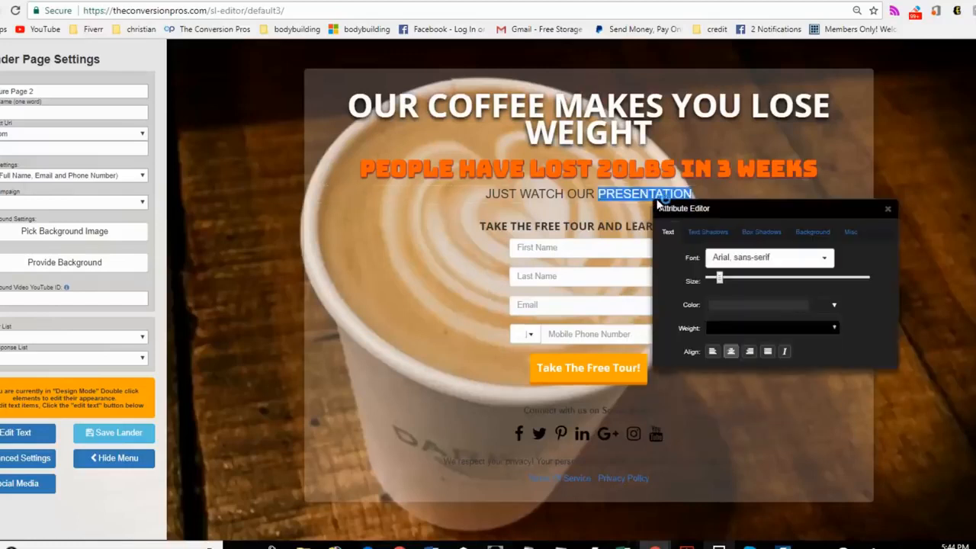
{"action": "left_click", "coordinate": [737, 308]}
{"action": "left_click_drag", "start_coordinate": [734, 321], "coordinate": [709, 326]}
{"action": "left_click", "coordinate": [784, 430]}
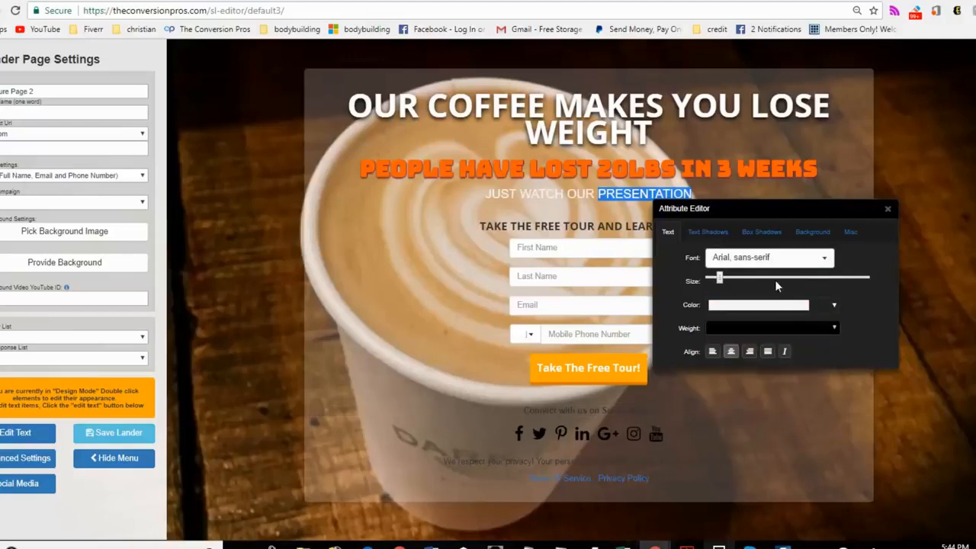
{"action": "left_click", "coordinate": [730, 280]}
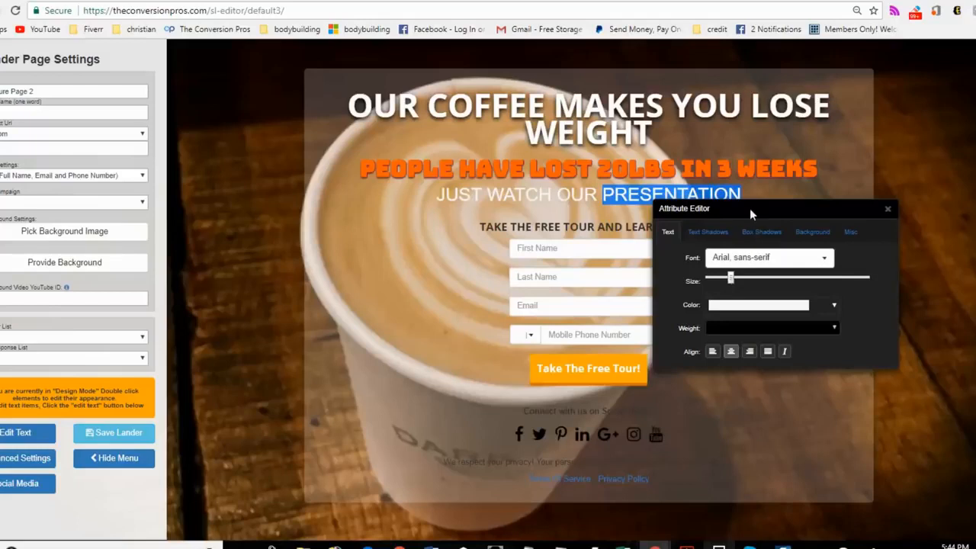
Step: Add a black text shadow with a slight vertical offset to the "JUST WATCH OUR PRESENTATION" line
{"action": "left_click_drag", "start_coordinate": [750, 208], "coordinate": [752, 242]}
{"action": "left_click", "coordinate": [711, 267]}
{"action": "left_click_drag", "start_coordinate": [786, 318], "coordinate": [793, 320]}
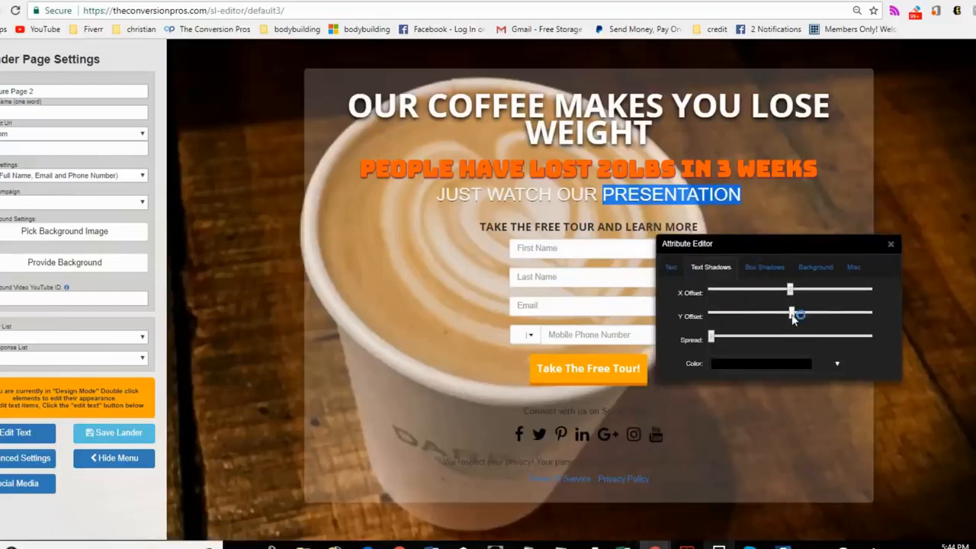
{"action": "left_click", "coordinate": [890, 244]}
Step: Set the "TAKE THE FREE TOUR AND LEARN MORE" line's color to #ff6000 and give it a slight black text shadow
{"action": "double_click", "coordinate": [673, 228]}
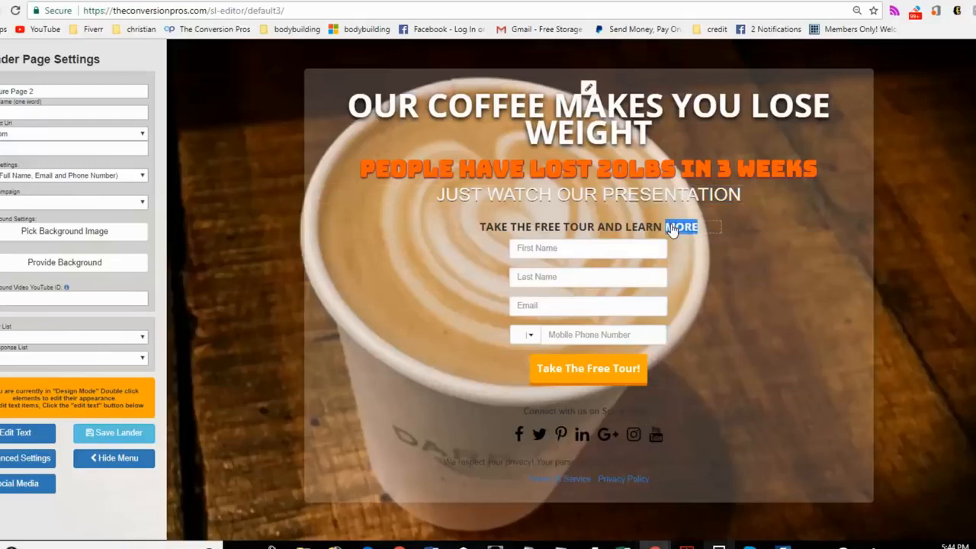
{"action": "left_click", "coordinate": [774, 330]}
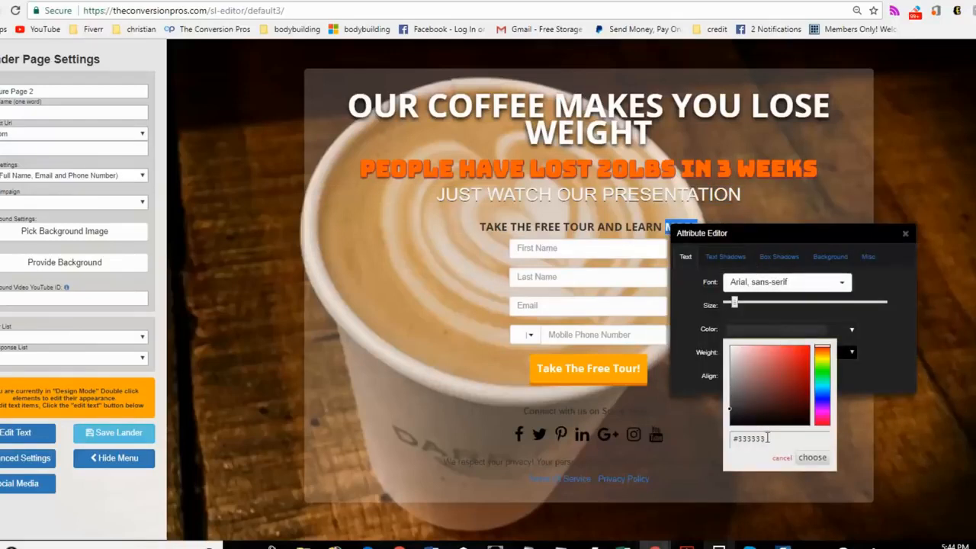
{"action": "left_click_drag", "start_coordinate": [768, 438], "coordinate": [714, 446]}
{"action": "type", "text": "#ff6000"}
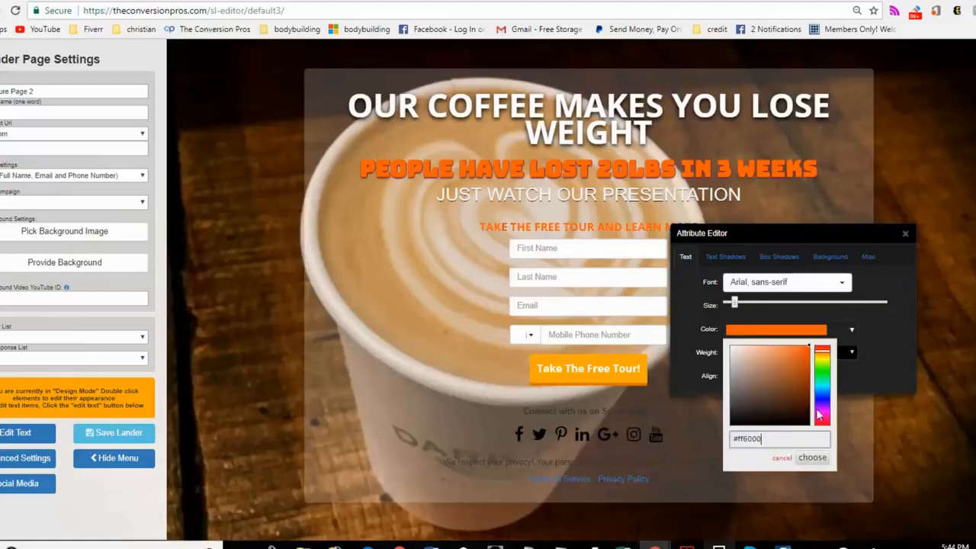
{"action": "left_click", "coordinate": [725, 256]}
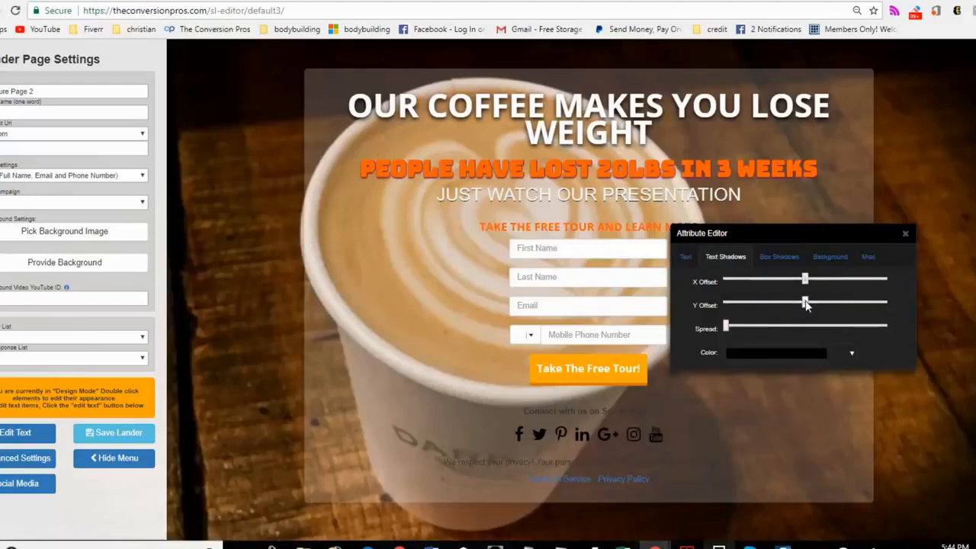
{"action": "left_click", "coordinate": [904, 234]}
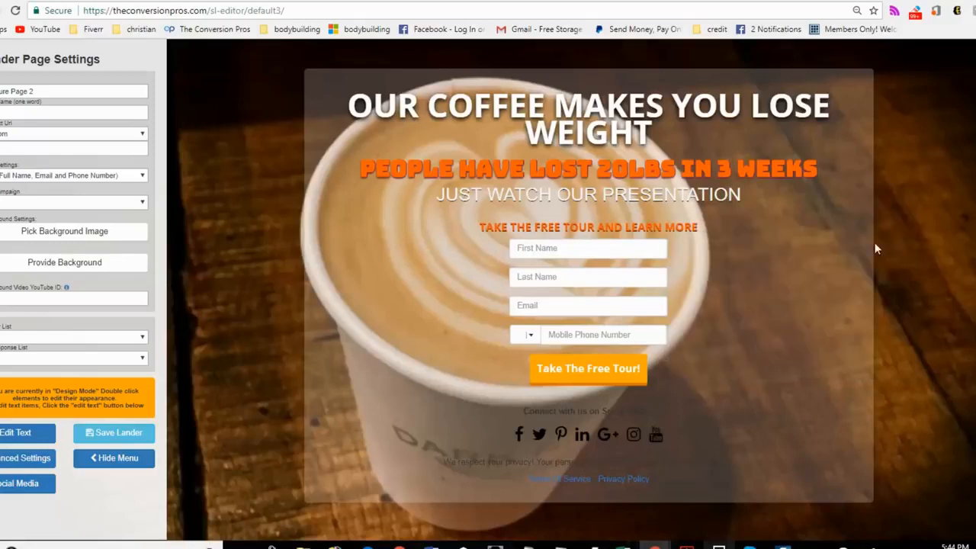
Step: Set the background color of the "Take The Free Tour!" button to #ff6000
{"action": "double_click", "coordinate": [617, 387]}
{"action": "left_click_drag", "start_coordinate": [769, 392], "coordinate": [844, 244]}
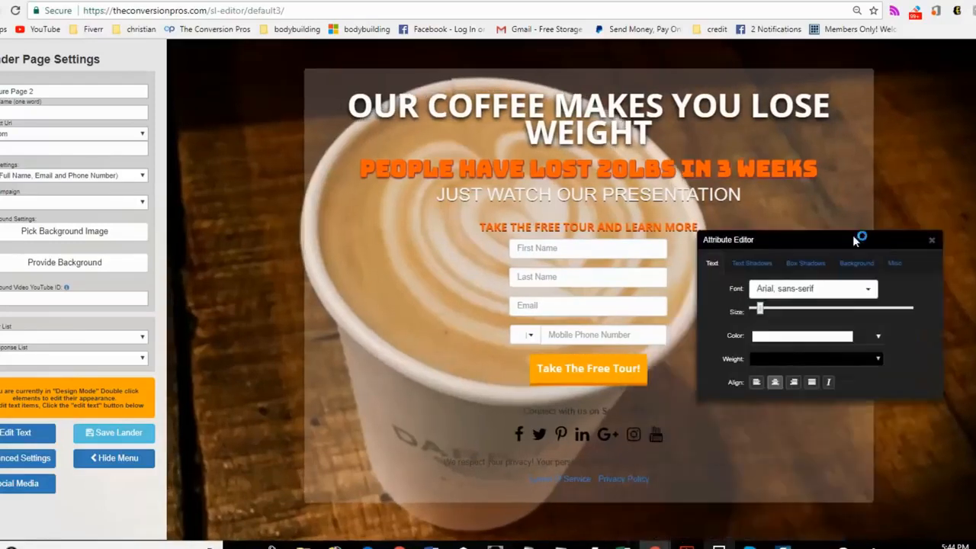
{"action": "left_click", "coordinate": [893, 263]}
{"action": "left_click", "coordinate": [856, 263]}
{"action": "left_click", "coordinate": [852, 295]}
{"action": "left_click", "coordinate": [770, 413]}
{"action": "triple_click", "coordinate": [765, 413]}
{"action": "type", "text": "#ff6000"}
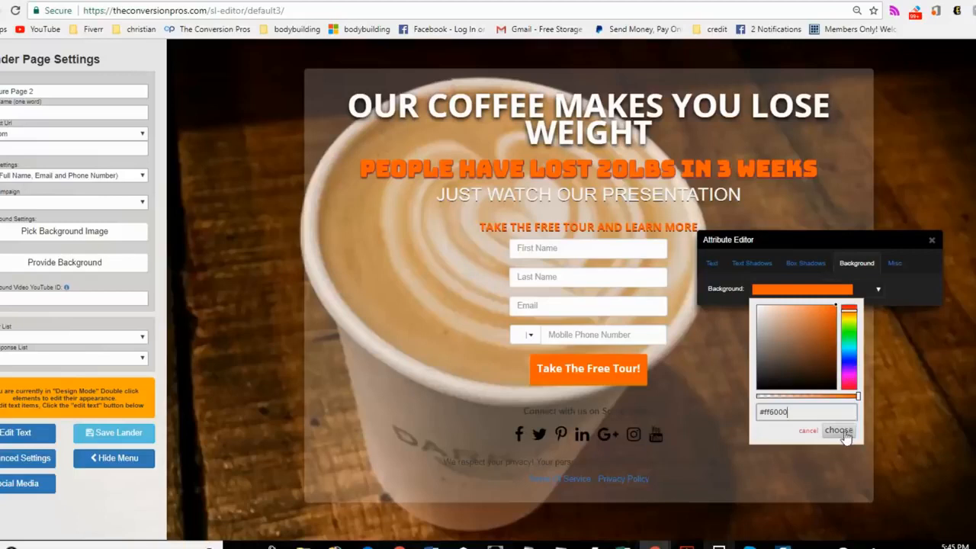
{"action": "left_click", "coordinate": [843, 431]}
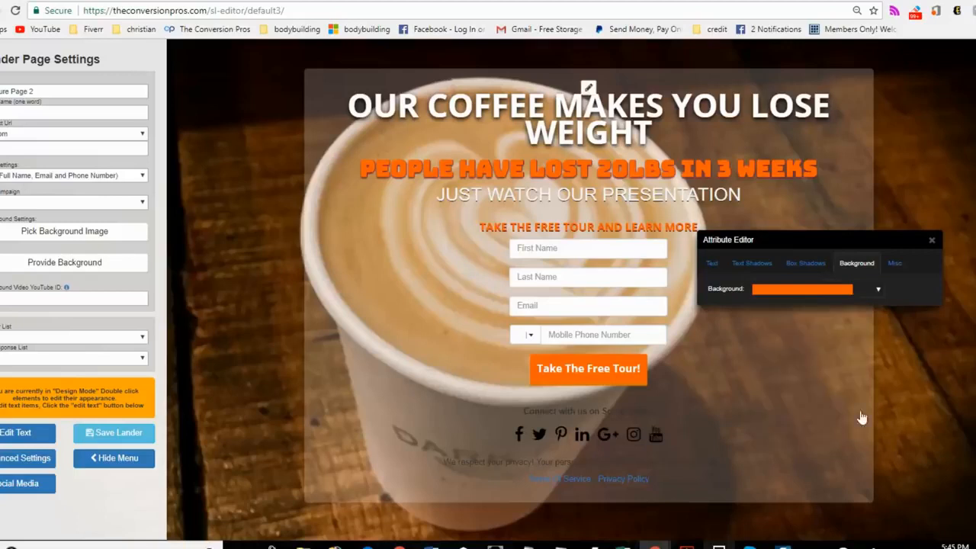
{"action": "left_click", "coordinate": [929, 240]}
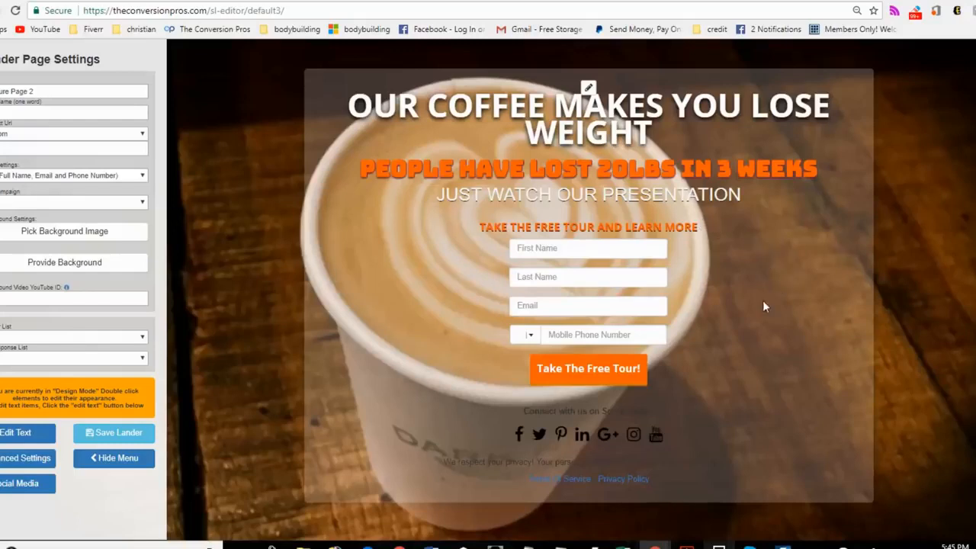
Step: Try black, red and dark yellow-green tints for the content box's semi-transparent background
{"action": "left_click", "coordinate": [587, 89]}
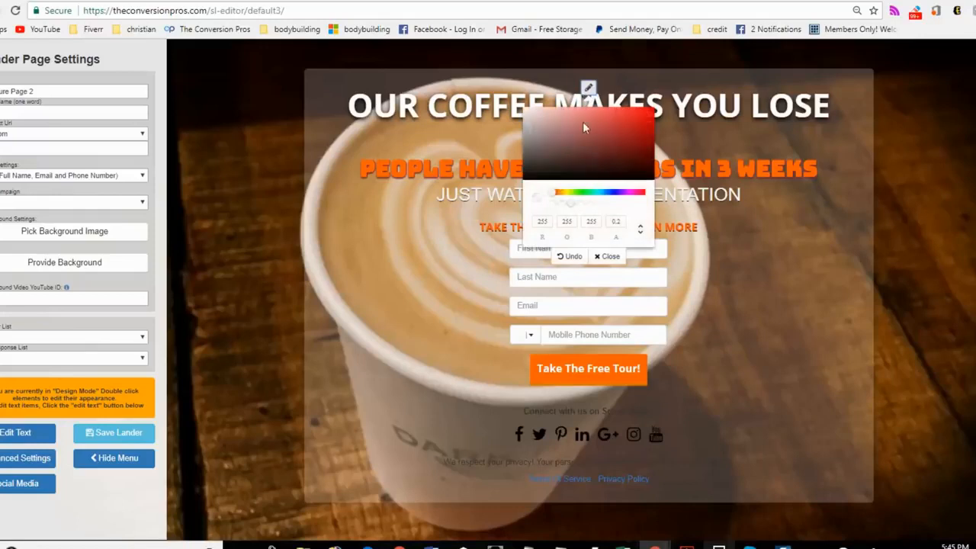
{"action": "left_click", "coordinate": [597, 167]}
{"action": "left_click_drag", "start_coordinate": [616, 180], "coordinate": [616, 181]}
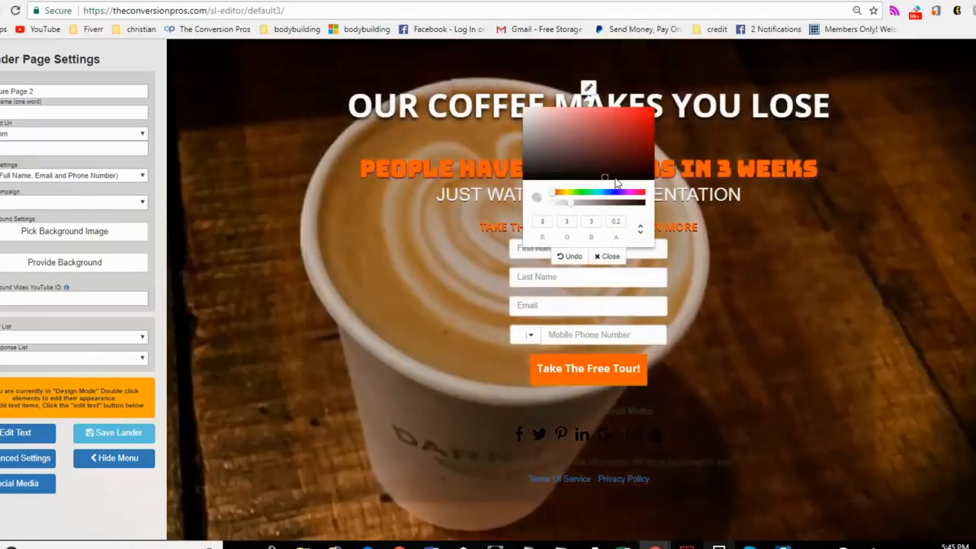
{"action": "left_click", "coordinate": [620, 131]}
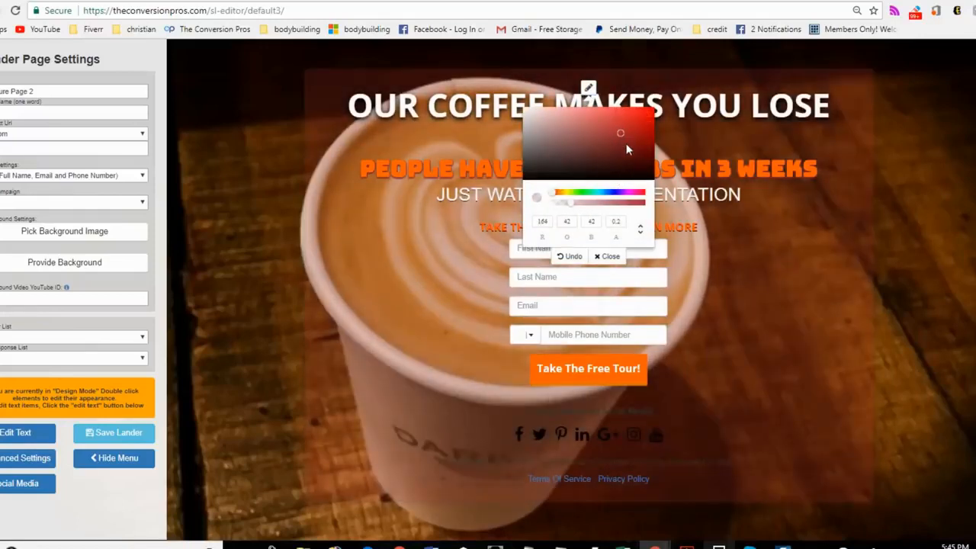
{"action": "left_click", "coordinate": [569, 193]}
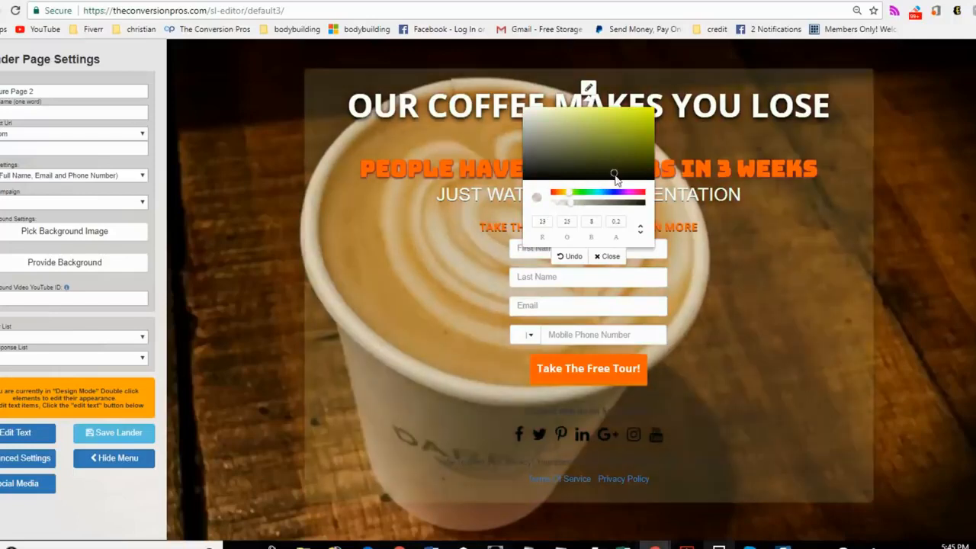
{"action": "left_click", "coordinate": [611, 176]}
{"action": "left_click", "coordinate": [632, 176]}
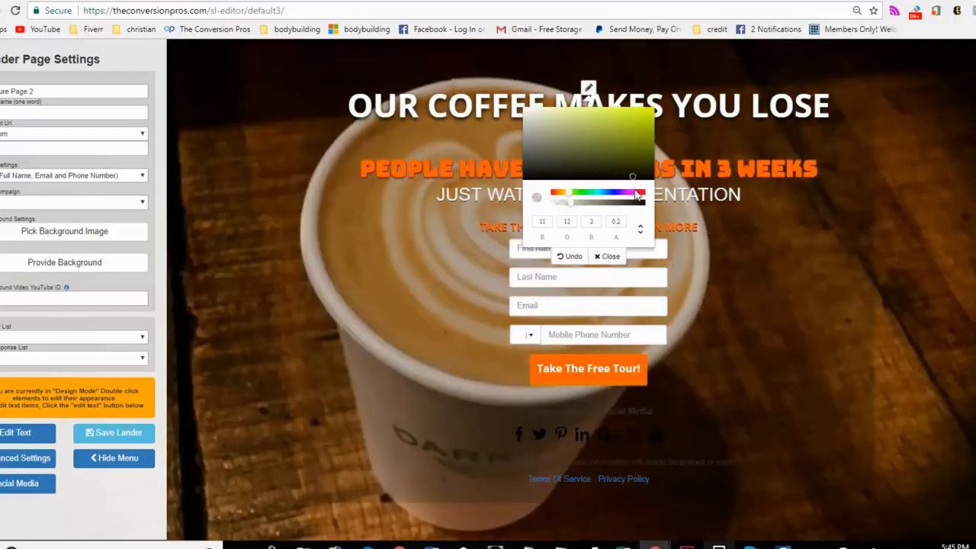
Step: Set the content box's background to near-black RGB 2, 1, 2 with an opacity of 0.29
{"action": "left_click", "coordinate": [634, 191]}
{"action": "left_click", "coordinate": [636, 131]}
{"action": "mouse_move", "coordinate": [606, 168]}
{"action": "left_mouse_down"}
{"action": "mouse_move", "coordinate": [602, 179]}
{"action": "mouse_move", "coordinate": [624, 203]}
{"action": "mouse_move", "coordinate": [644, 203]}
{"action": "mouse_move", "coordinate": [563, 201]}
{"action": "mouse_move", "coordinate": [600, 203]}
{"action": "left_mouse_up"}
{"action": "left_click", "coordinate": [608, 256]}
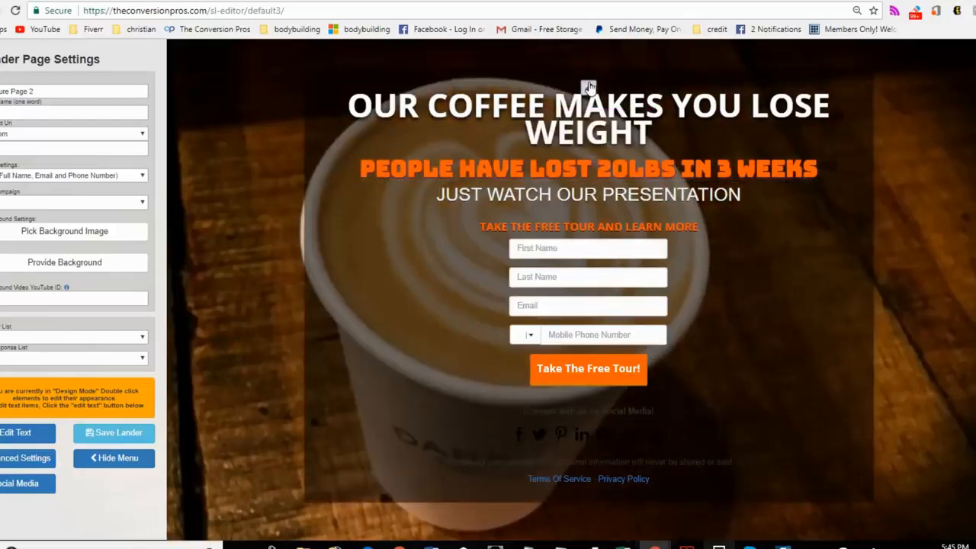
{"action": "left_click", "coordinate": [588, 87]}
{"action": "left_click", "coordinate": [584, 202]}
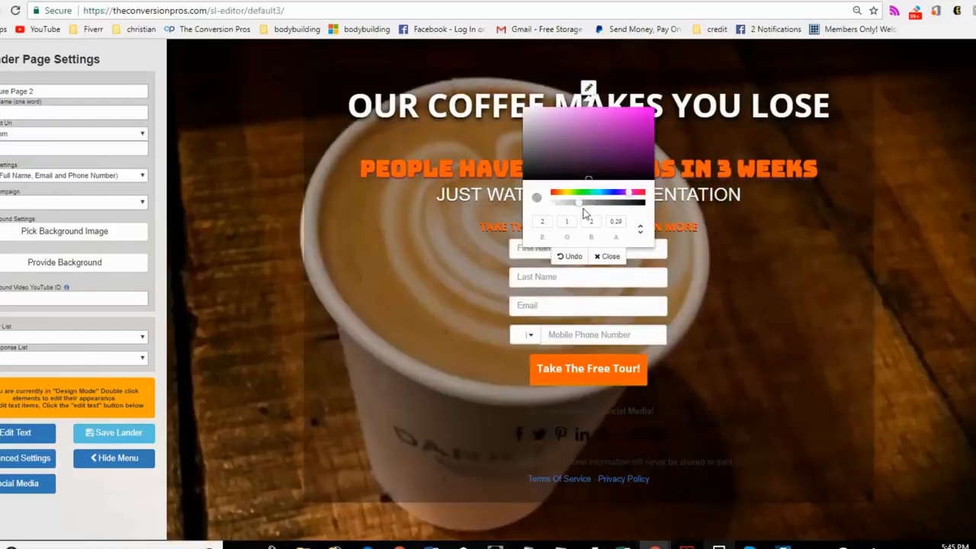
{"action": "left_click", "coordinate": [607, 256]}
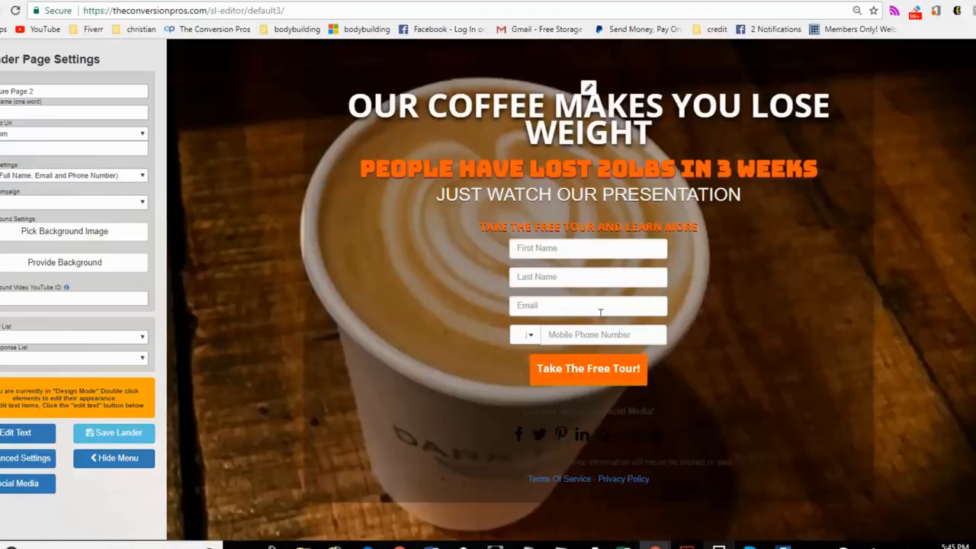
Step: Try the Name and Email form option, and set the form to Full Name, Email, Phone Number and Address
{"action": "left_click", "coordinate": [142, 176]}
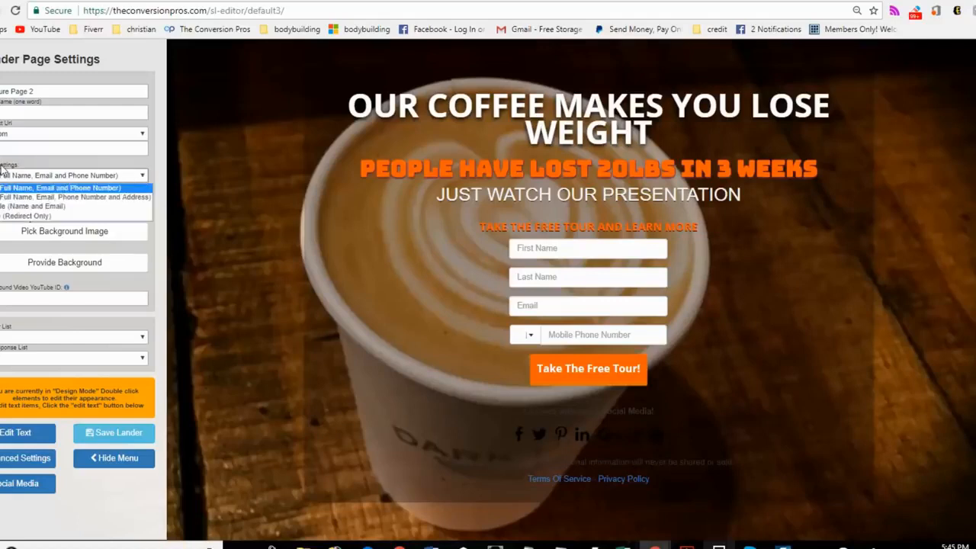
{"action": "left_click", "coordinate": [31, 206]}
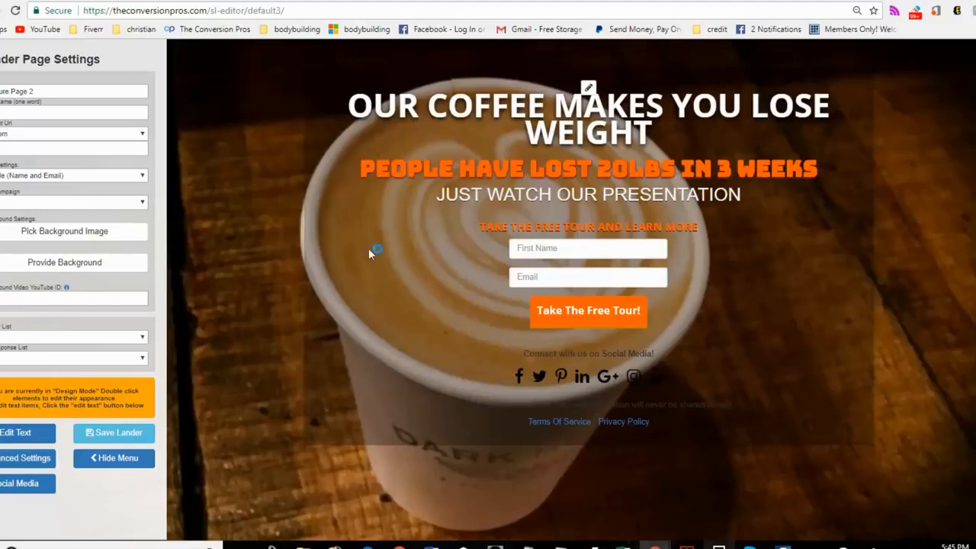
{"action": "left_click", "coordinate": [143, 175]}
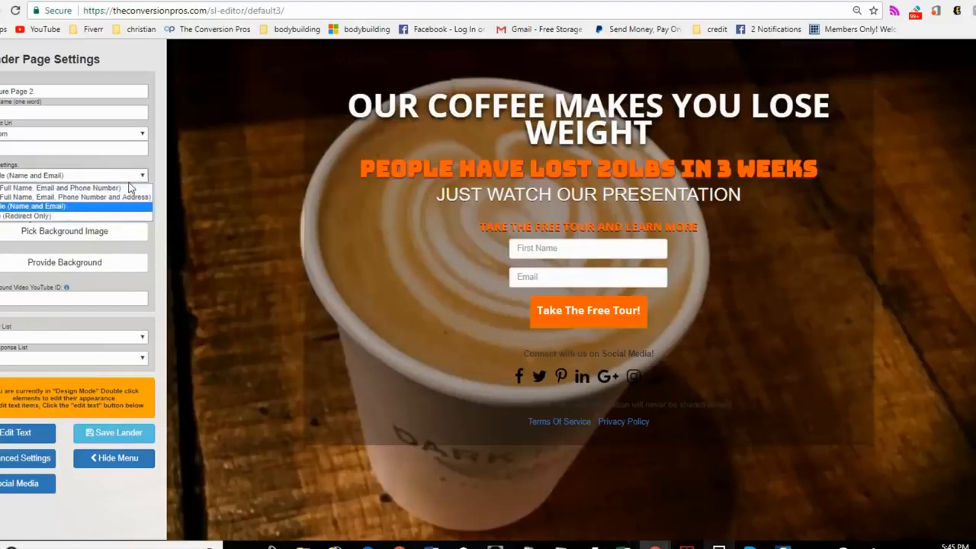
{"action": "left_click", "coordinate": [129, 196]}
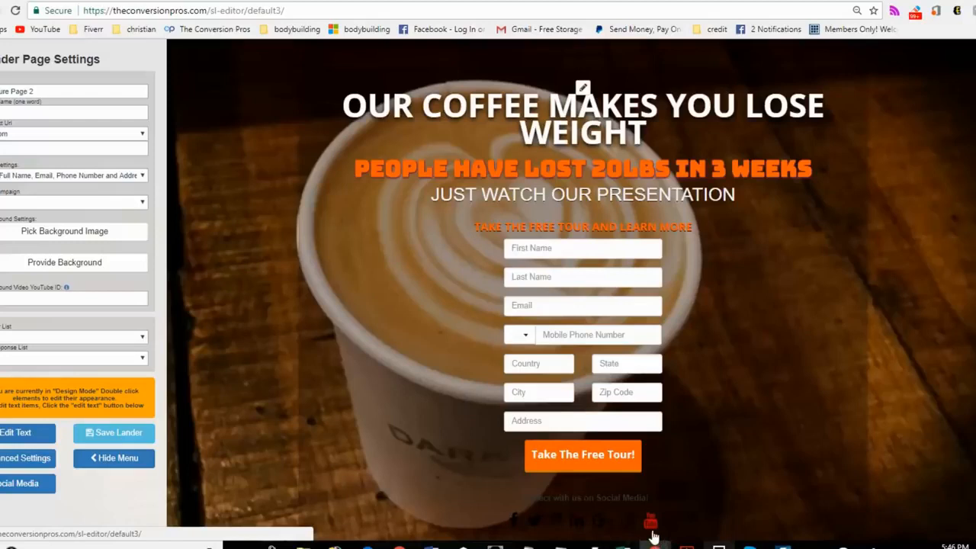
Step: Review the social media URL settings for Facebook, Twitter, Pinterest, LinkedIn, Google+, Instagram and YouTube
{"action": "left_click", "coordinate": [30, 483]}
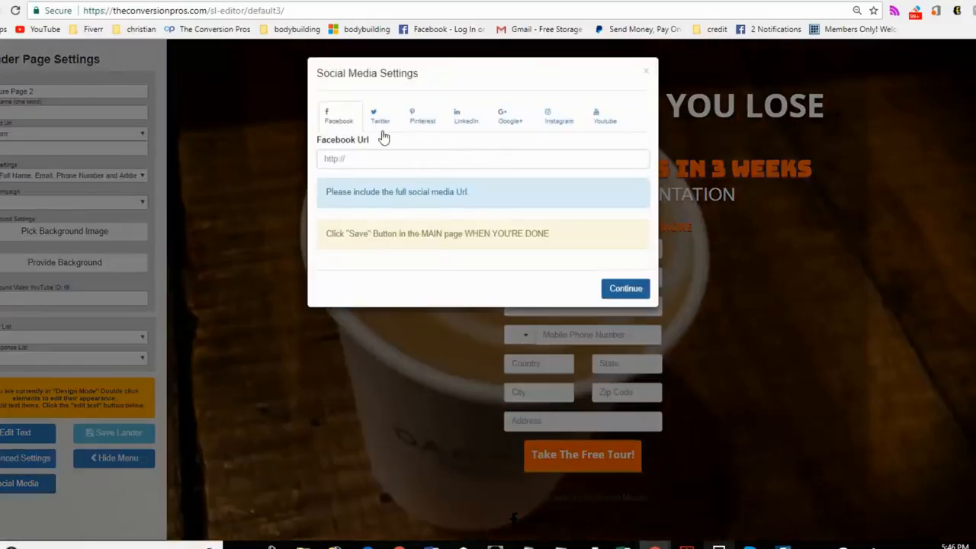
{"action": "left_click", "coordinate": [382, 122]}
{"action": "left_click", "coordinate": [426, 119]}
{"action": "left_click", "coordinate": [469, 122]}
{"action": "left_click", "coordinate": [511, 125]}
{"action": "left_click", "coordinate": [559, 124]}
{"action": "left_click", "coordinate": [601, 120]}
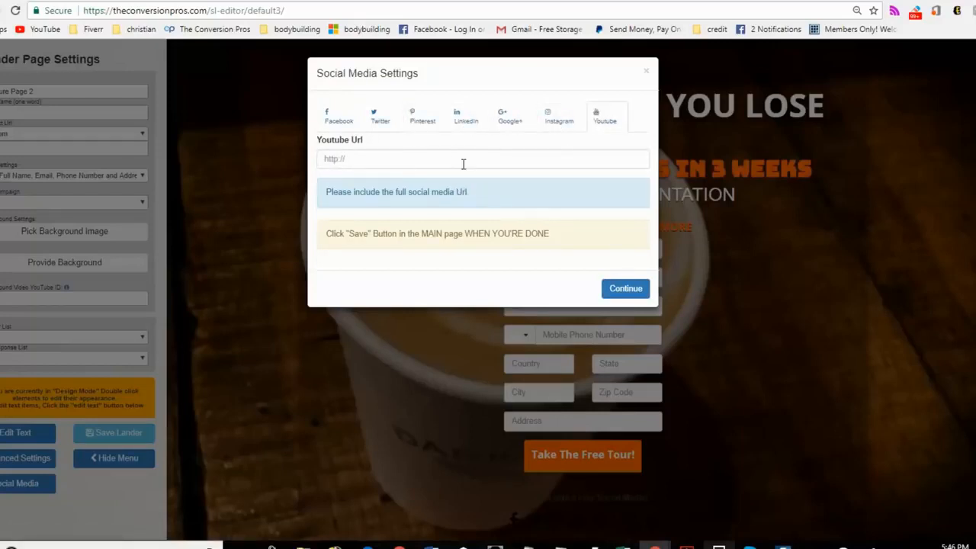
Step: Close the social media settings and preview the landing page without the settings menu
{"action": "left_click", "coordinate": [604, 286]}
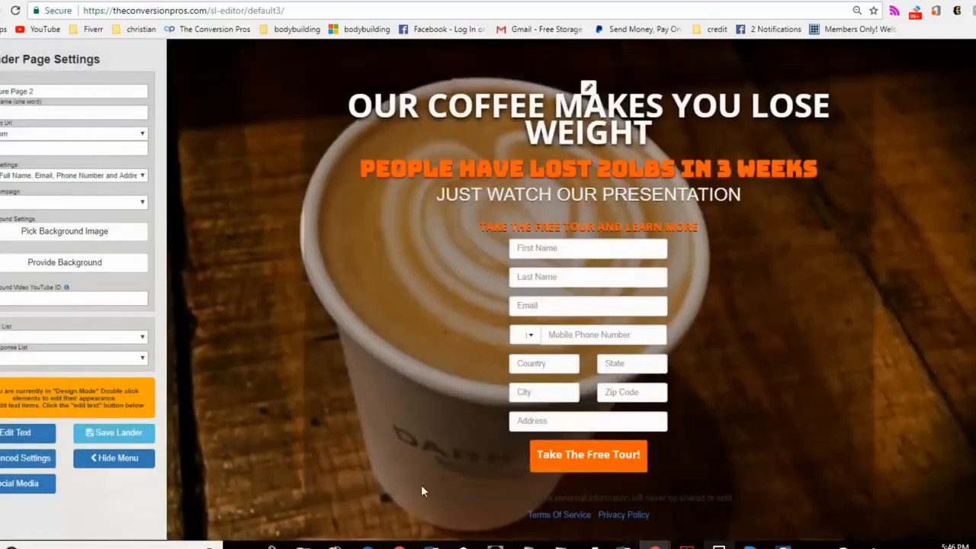
{"action": "left_click", "coordinate": [122, 458]}
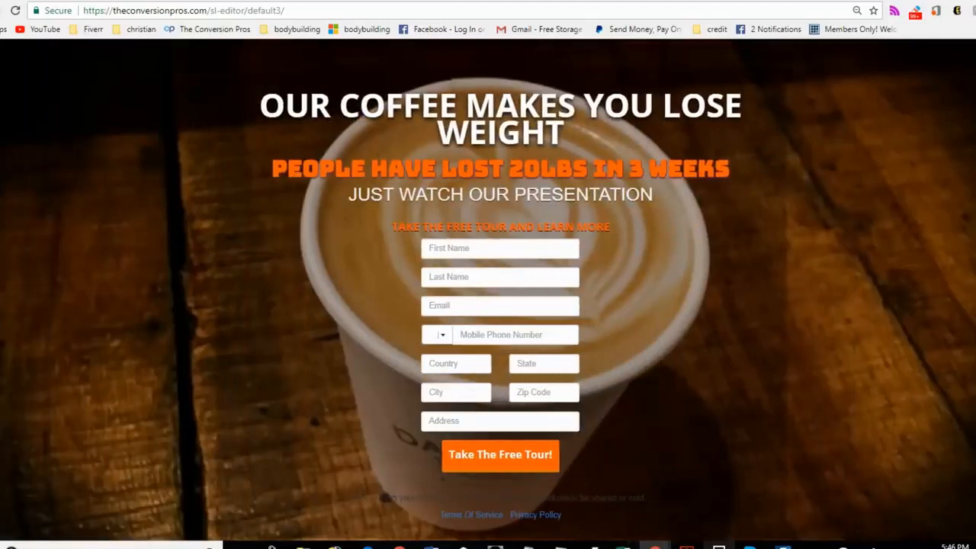
{"action": "left_click", "coordinate": [1, 55]}
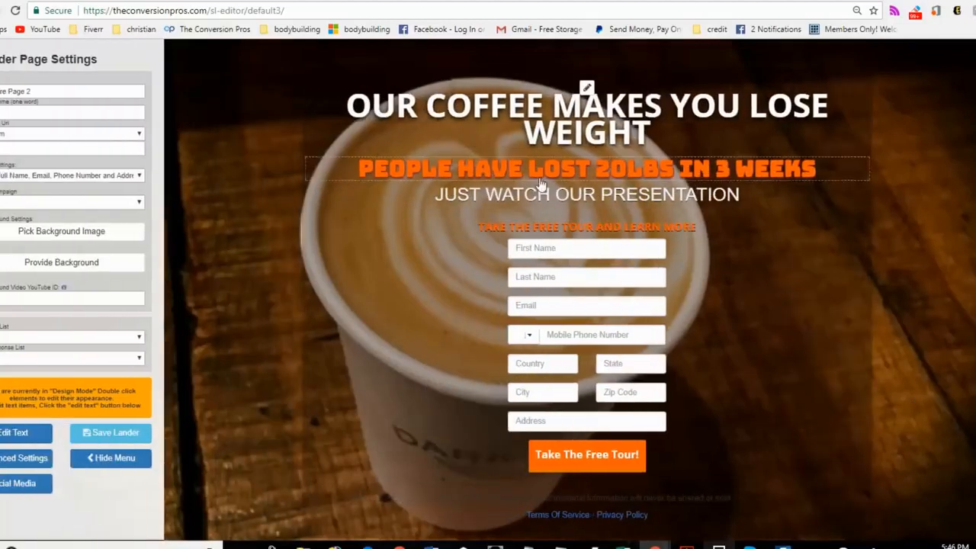
Step: Change the page background to the Coffee category photo of a woman sipping from a white cup, and preview the full page
{"action": "left_click", "coordinate": [124, 232]}
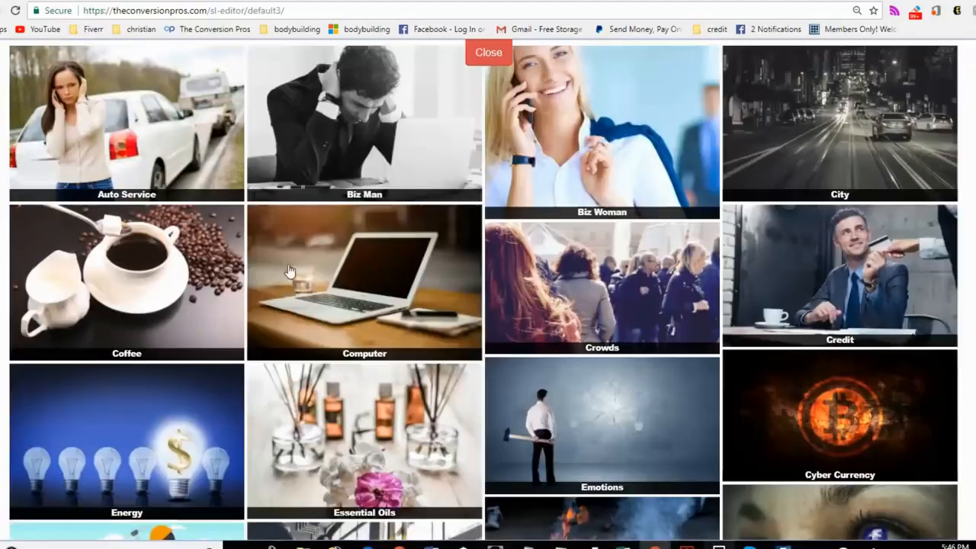
{"action": "scroll", "coordinate": [671, 282], "scroll_direction": "down", "scroll_amount": 7}
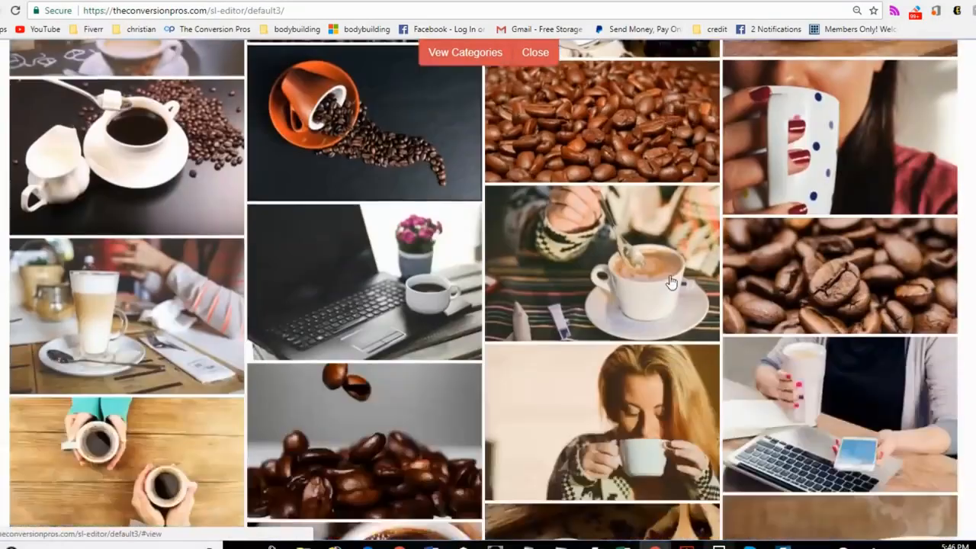
{"action": "scroll", "coordinate": [671, 282], "scroll_direction": "down", "scroll_amount": 2}
{"action": "left_click", "coordinate": [653, 122]}
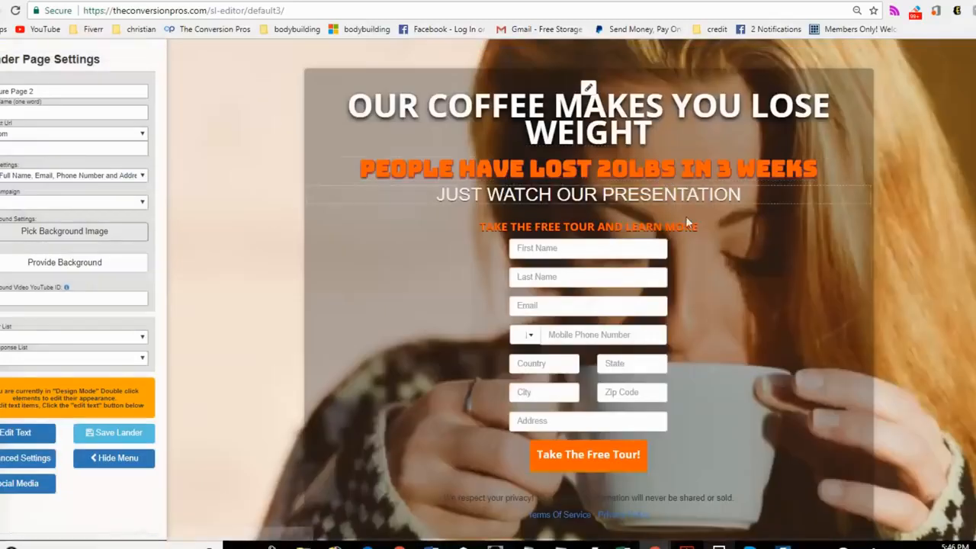
{"action": "left_click", "coordinate": [115, 458]}
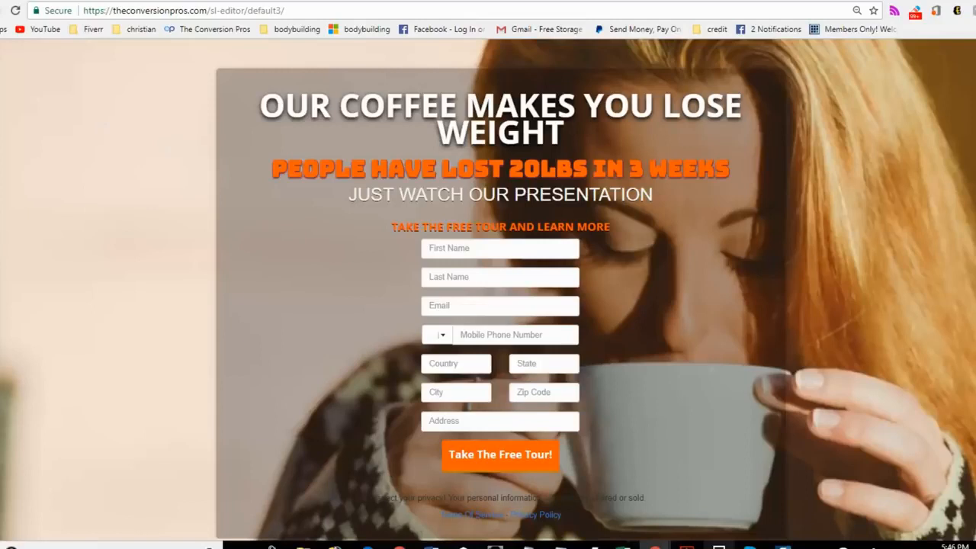
{"action": "left_click", "coordinate": [2, 242]}
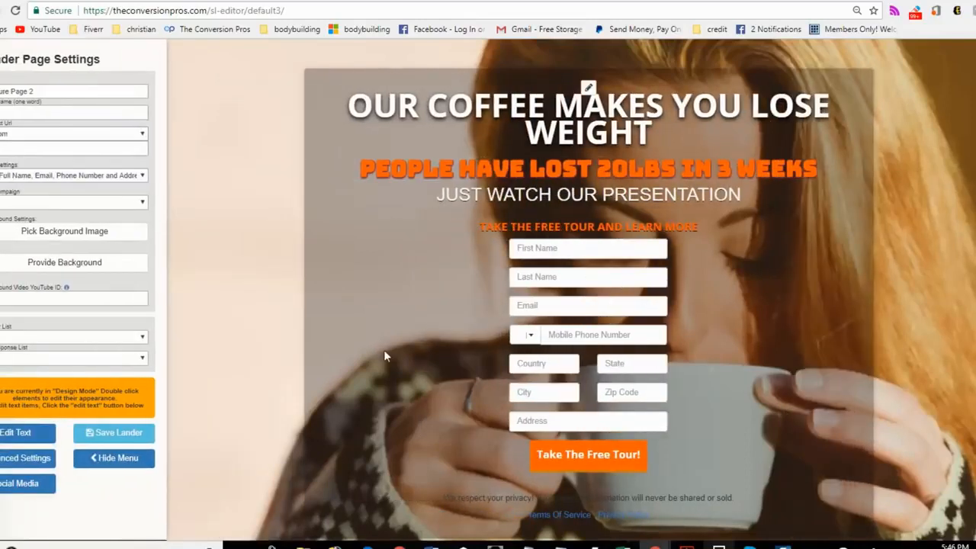
Step: Set the form to Name and Email, and look through the available campaigns without assigning one
{"action": "left_click", "coordinate": [91, 175]}
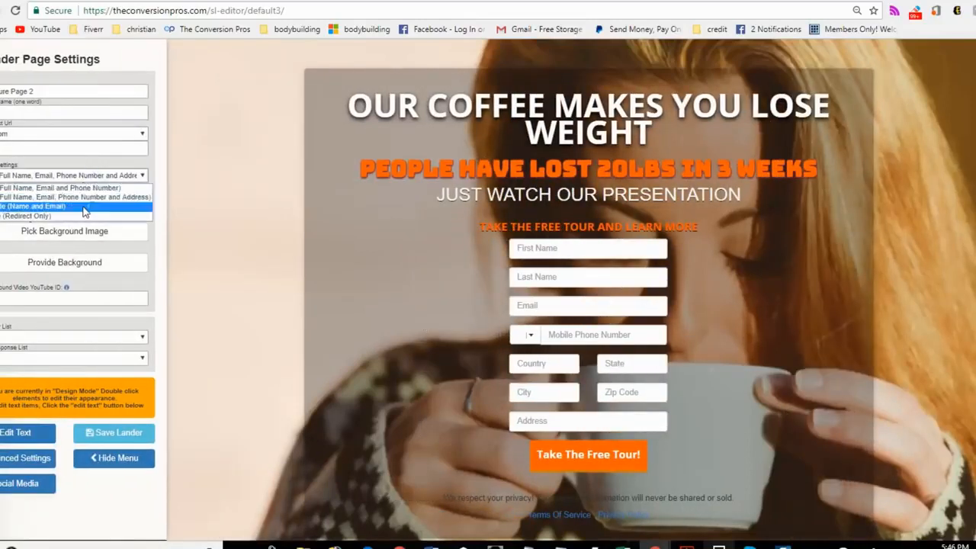
{"action": "left_click", "coordinate": [86, 212]}
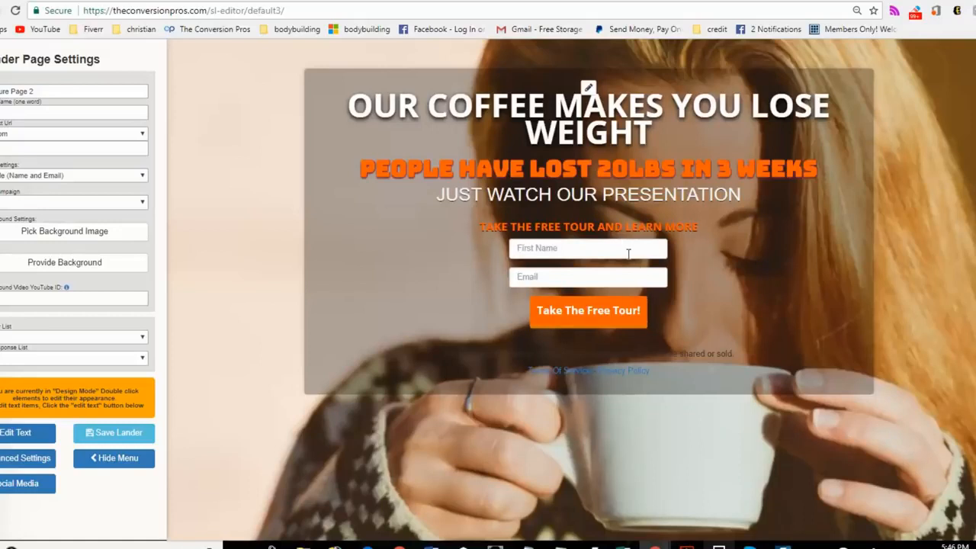
{"action": "left_click", "coordinate": [34, 202]}
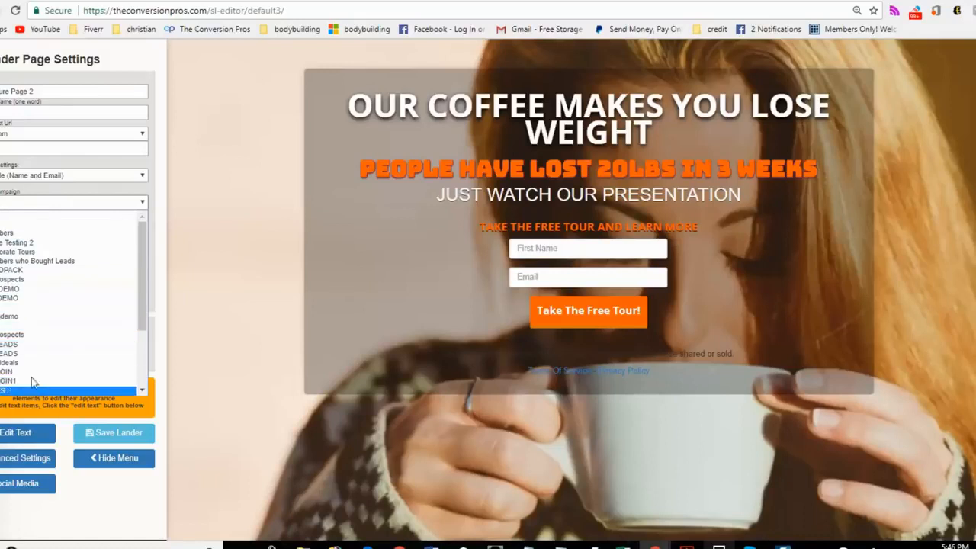
{"action": "left_click", "coordinate": [27, 223]}
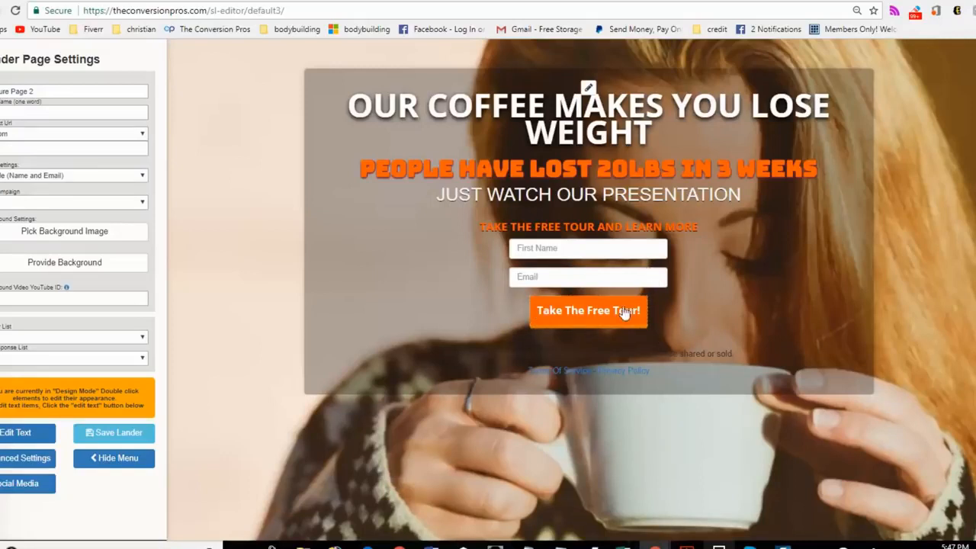
{"action": "left_click", "coordinate": [4, 146]}
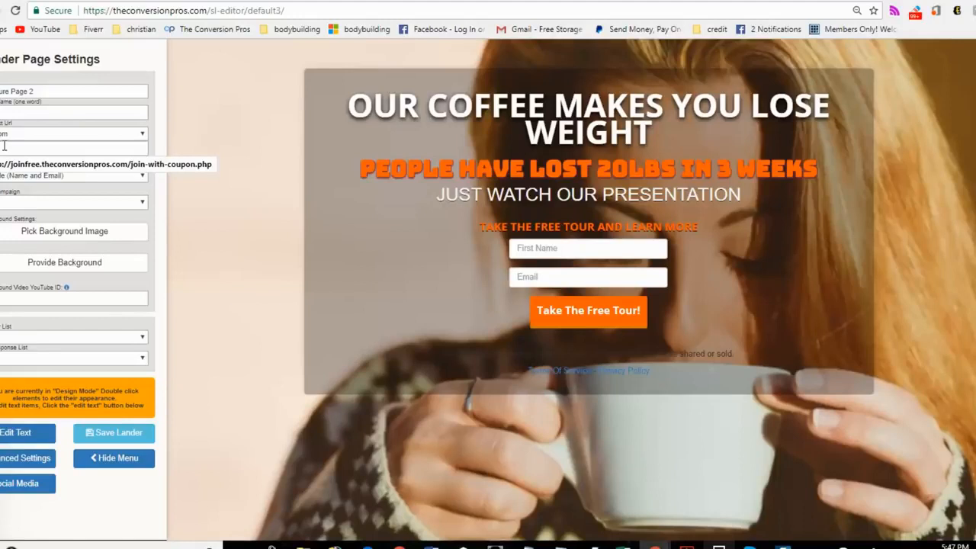
{"action": "type", "text": "www.yourcoffeesite.com"}
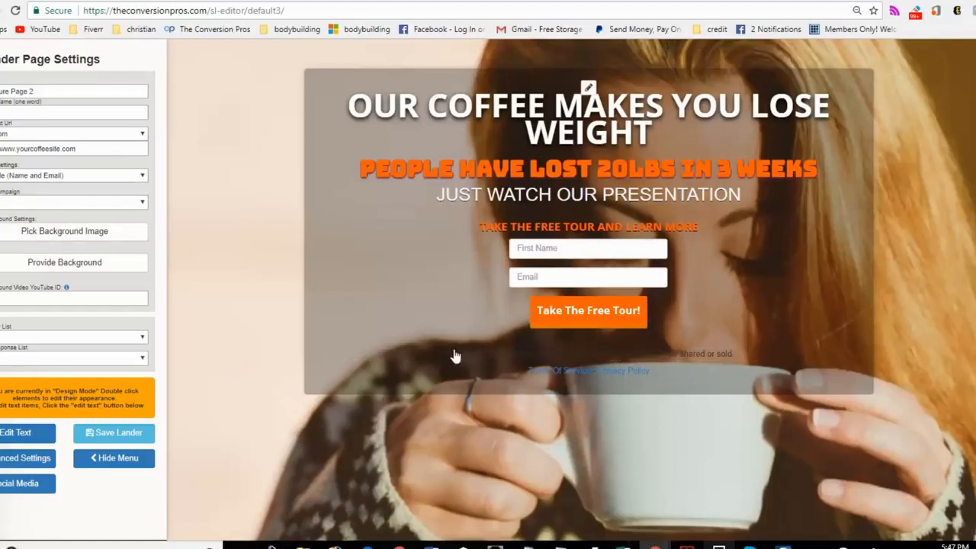
{"action": "left_click", "coordinate": [127, 458]}
{"action": "mouse_move", "coordinate": [29, 75]}
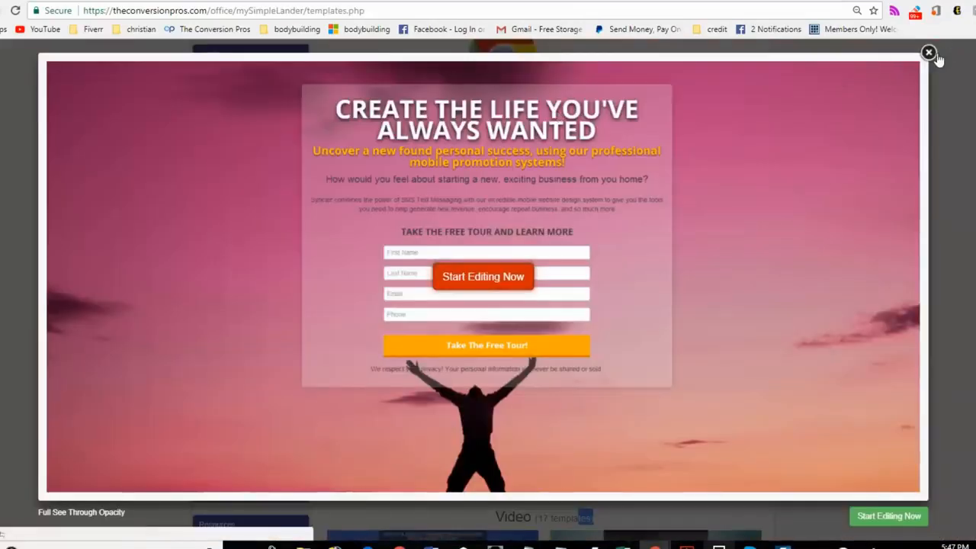
Step: Close the Full See Through Opacity preview and start editing the kayak-background template with one video above a sign-up form
{"action": "left_click", "coordinate": [936, 58]}
{"action": "scroll", "coordinate": [681, 236], "scroll_direction": "down", "scroll_amount": 15}
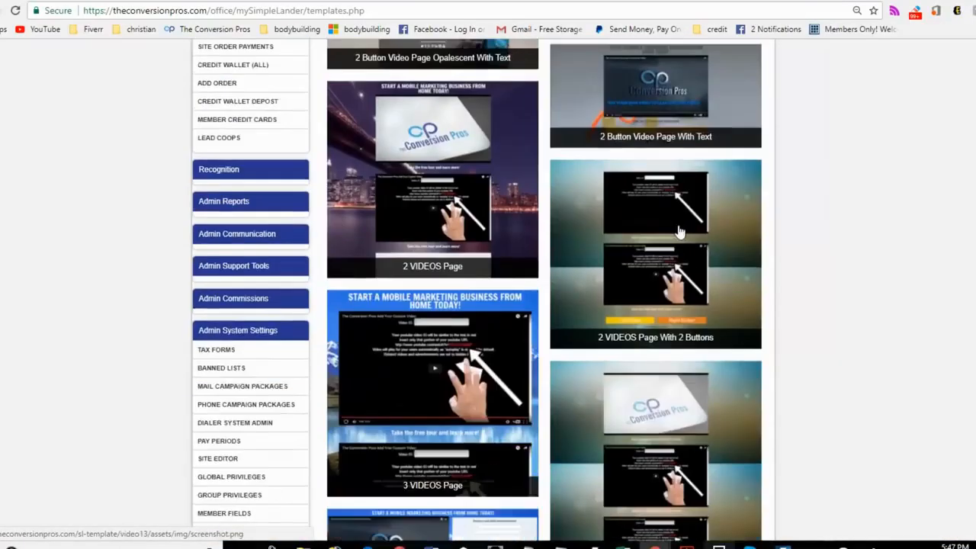
{"action": "scroll", "coordinate": [681, 236], "scroll_direction": "down", "scroll_amount": 6}
{"action": "left_click", "coordinate": [690, 236]}
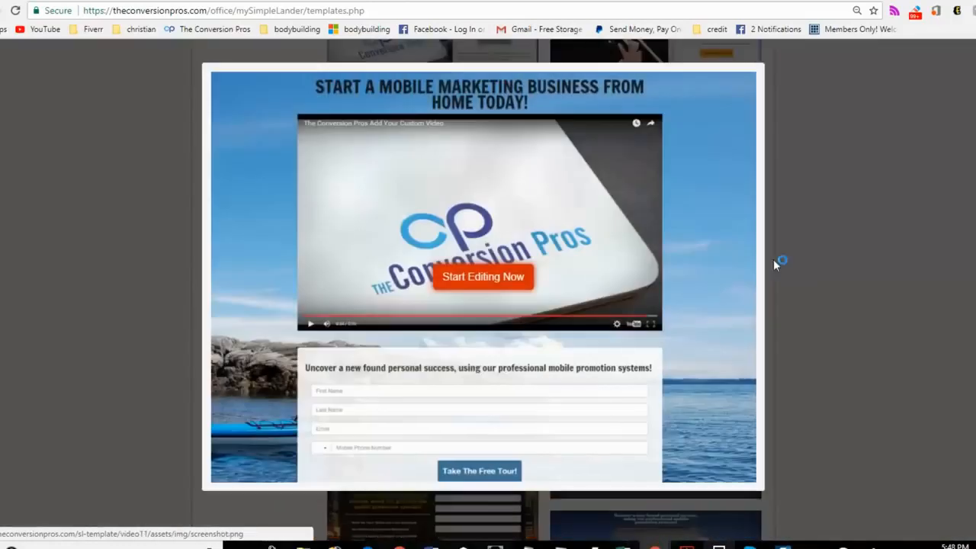
{"action": "left_click", "coordinate": [490, 281]}
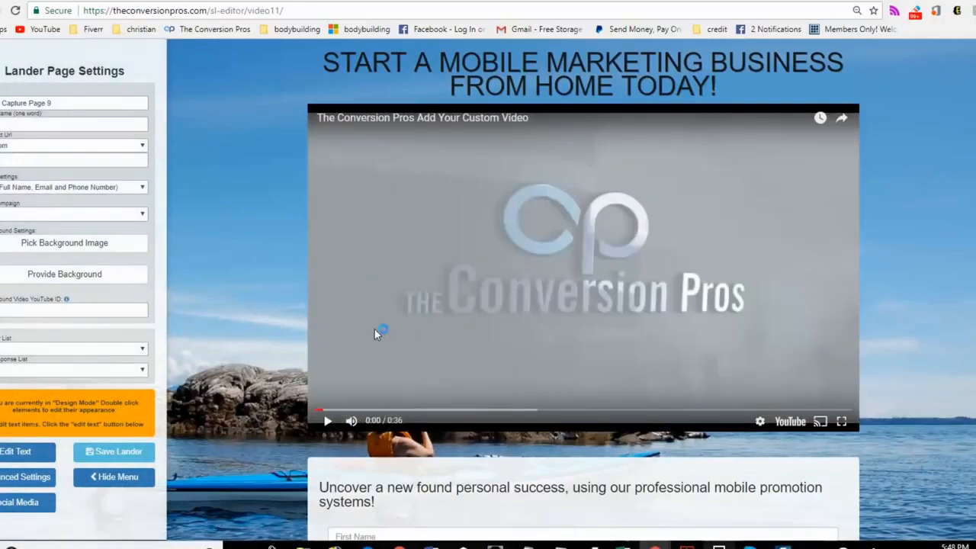
Step: Set the video page's background to a dark roasted coffee beans photo from the Coffee category
{"action": "left_click", "coordinate": [30, 246]}
{"action": "scroll", "coordinate": [328, 293], "scroll_direction": "down", "scroll_amount": 3}
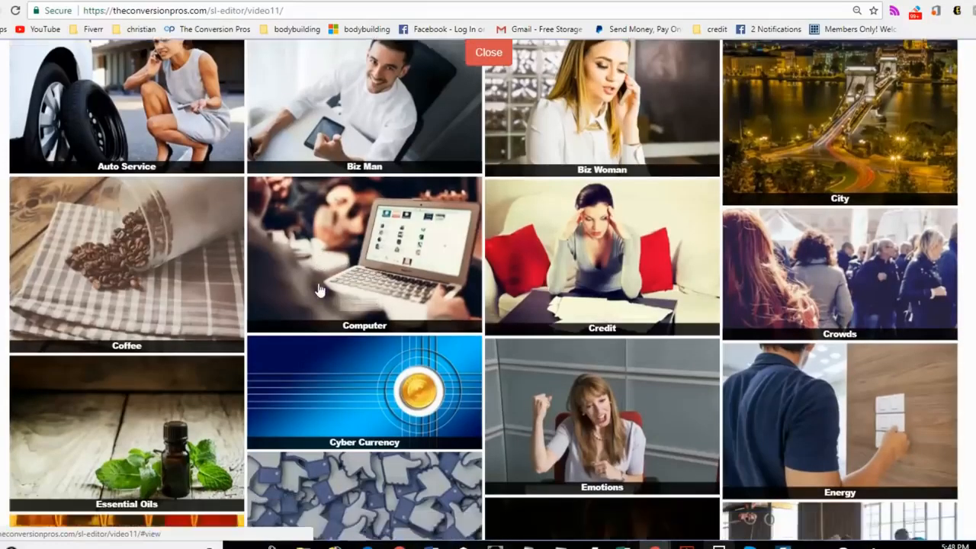
{"action": "left_click", "coordinate": [213, 212]}
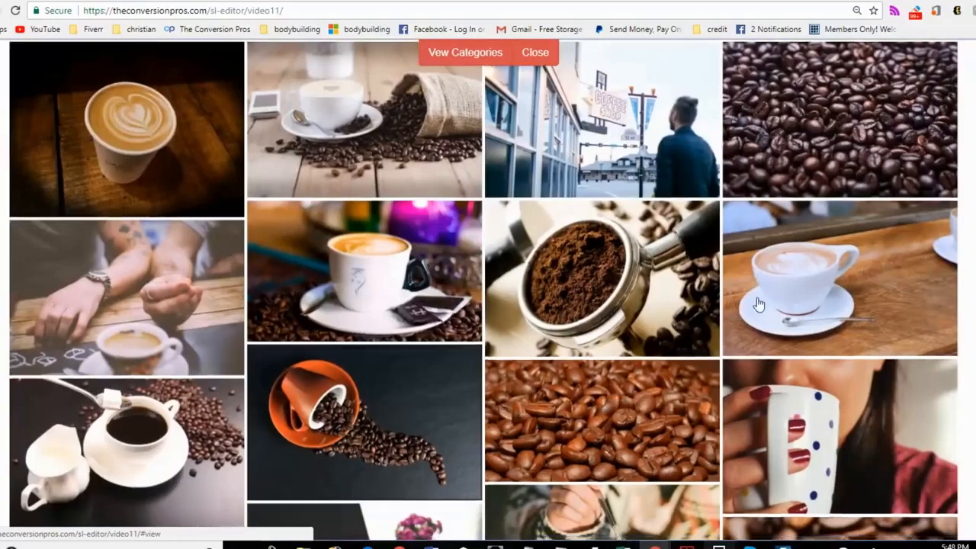
{"action": "scroll", "coordinate": [865, 122], "scroll_direction": "down", "scroll_amount": 1}
{"action": "left_click", "coordinate": [838, 131]}
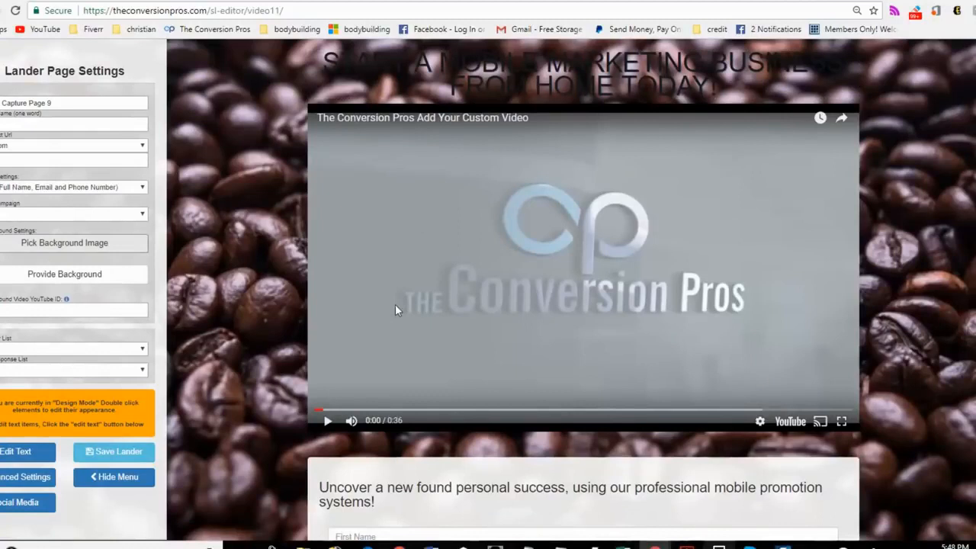
Step: Copy the TCP LIFESTYLE SYSTEM video's address on YouTube and return to the page editor
{"action": "scroll", "coordinate": [395, 309], "scroll_direction": "down", "scroll_amount": 1}
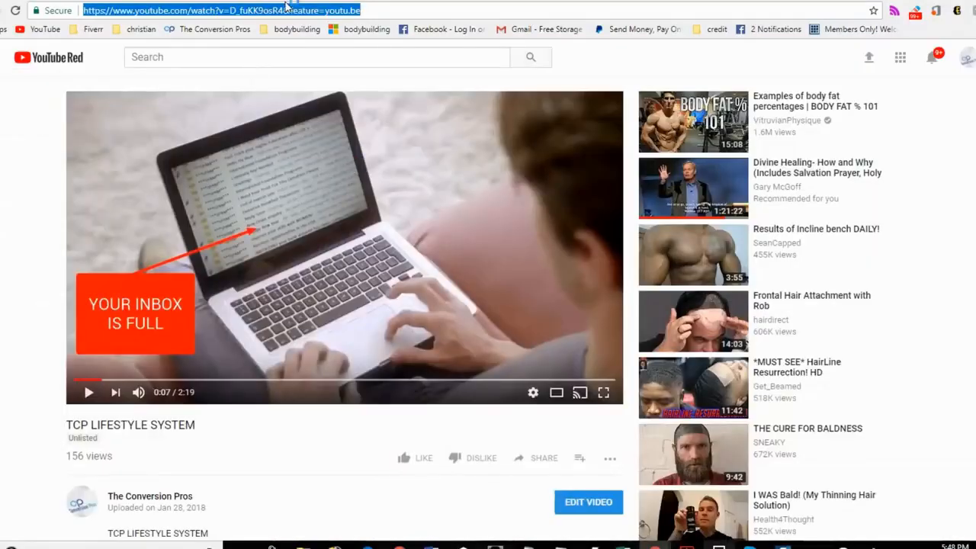
{"action": "right_click", "coordinate": [286, 11]}
{"action": "left_click", "coordinate": [318, 120]}
{"action": "left_click", "coordinate": [570, 1]}
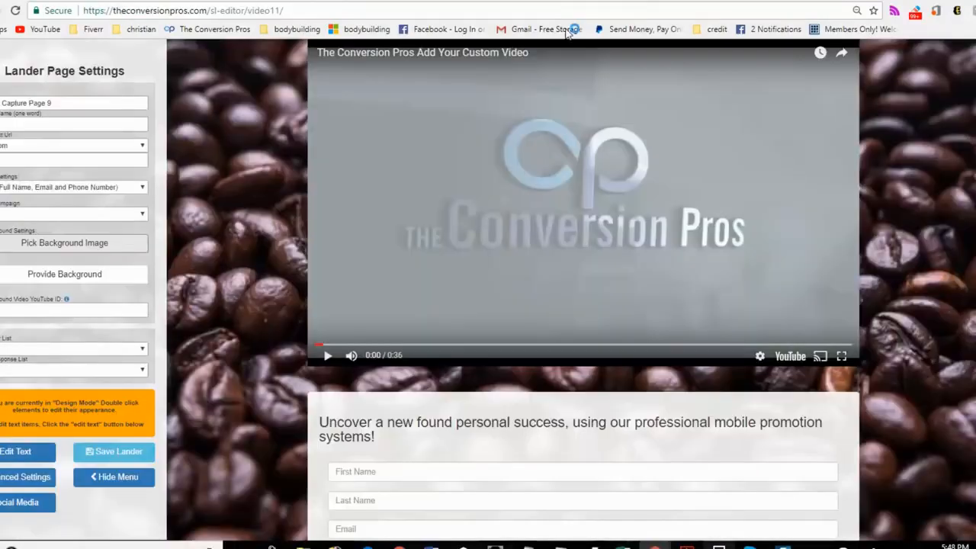
Step: Paste the copied YouTube reference as the page's video ID, return to design mode and pause the video
{"action": "left_click", "coordinate": [27, 456]}
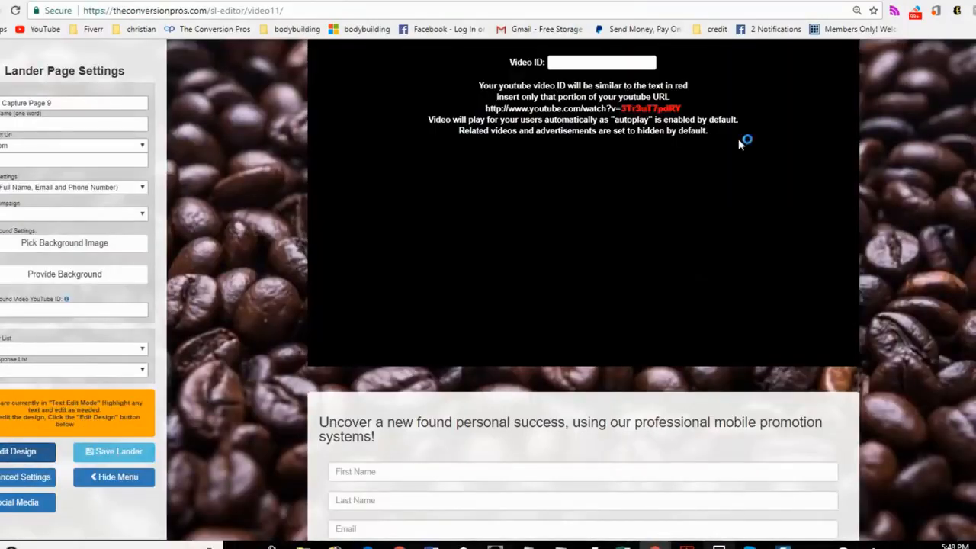
{"action": "right_click", "coordinate": [593, 65]}
{"action": "left_click", "coordinate": [625, 146]}
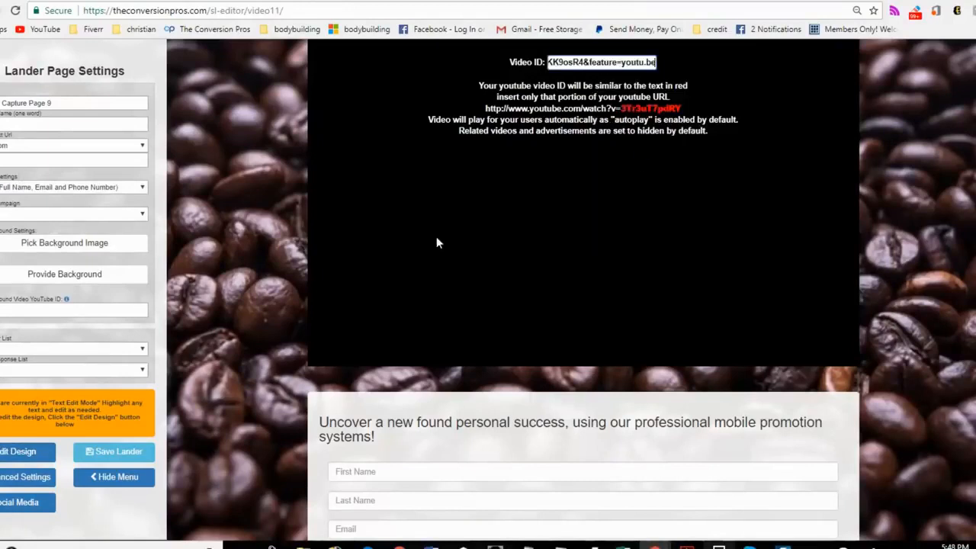
{"action": "left_click", "coordinate": [28, 451]}
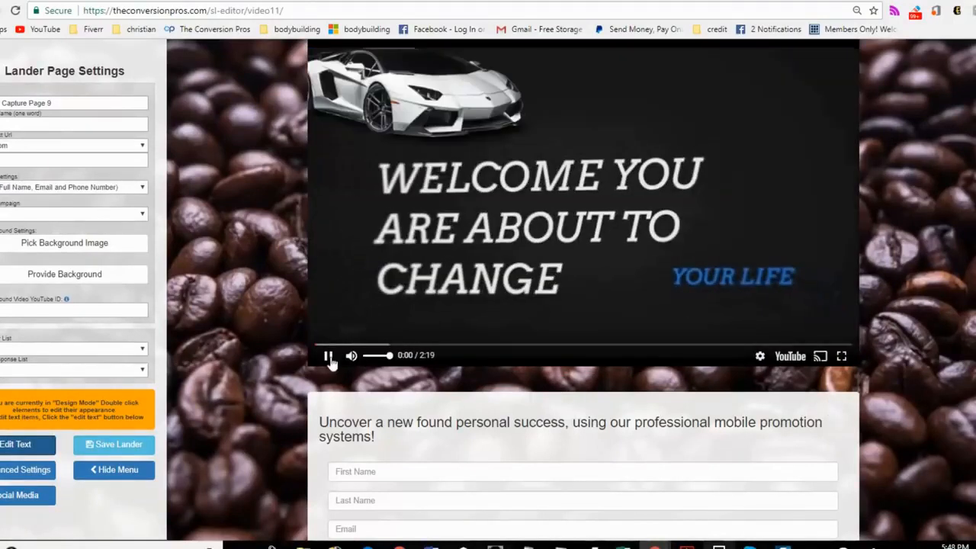
{"action": "left_click", "coordinate": [327, 356]}
{"action": "scroll", "coordinate": [700, 292], "scroll_direction": "up", "scroll_amount": 1}
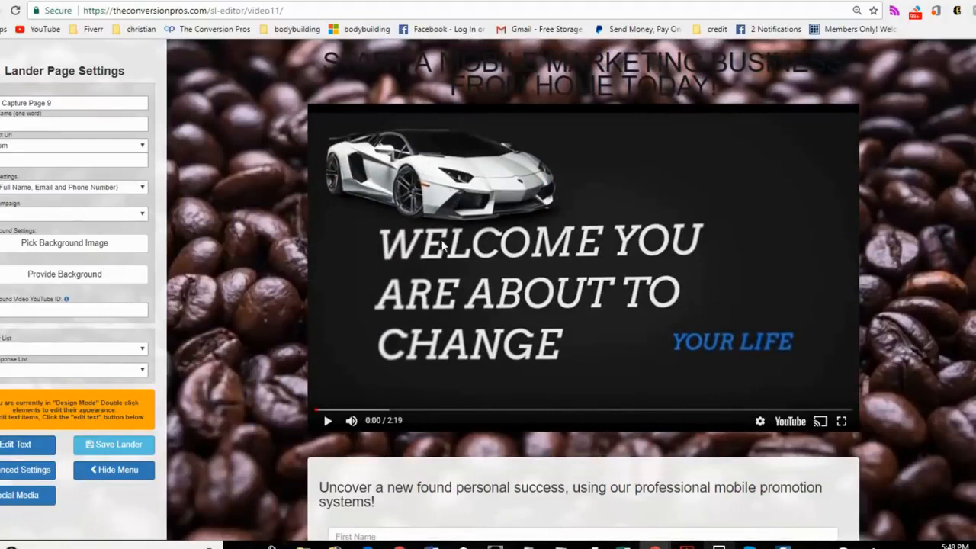
Step: Set the form box's background to RGB 80, 70, 70 with an opacity of 0.36
{"action": "scroll", "coordinate": [595, 344], "scroll_direction": "down", "scroll_amount": 3}
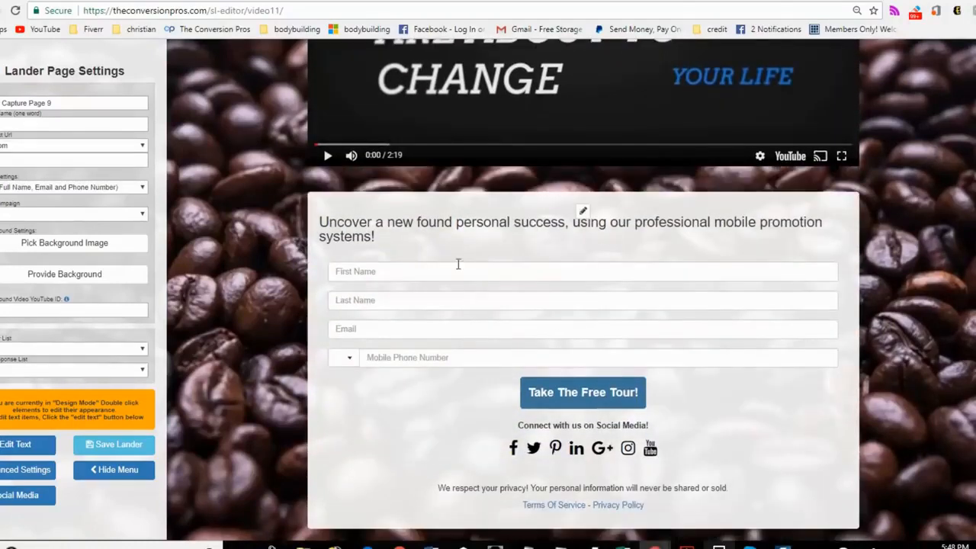
{"action": "left_click", "coordinate": [583, 211]}
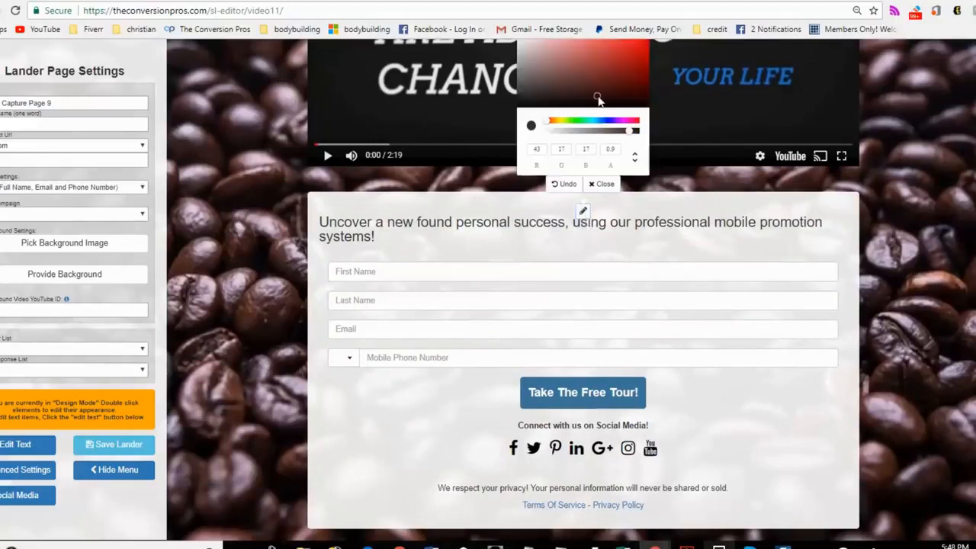
{"action": "left_click", "coordinate": [555, 88]}
{"action": "left_click", "coordinate": [535, 84]}
{"action": "left_click", "coordinate": [582, 132]}
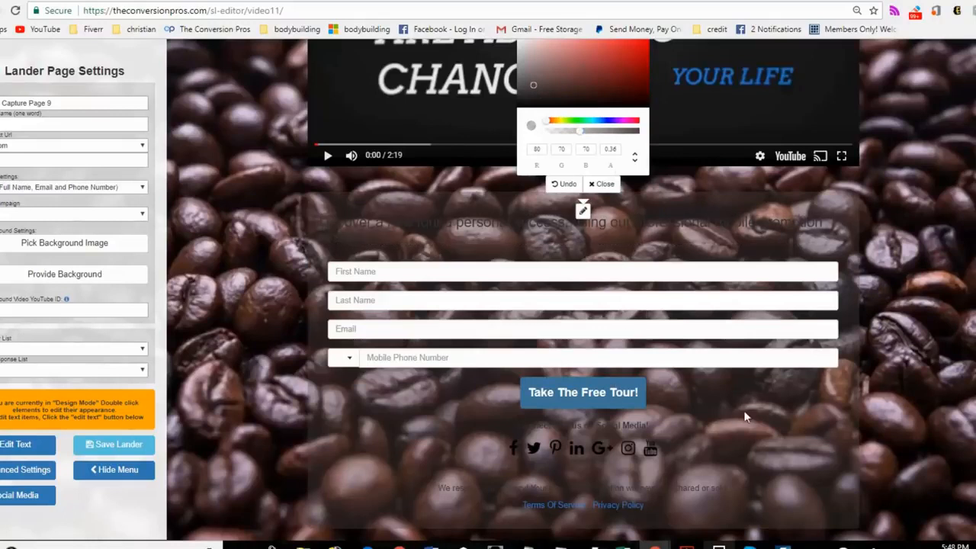
{"action": "scroll", "coordinate": [672, 397], "scroll_direction": "up", "scroll_amount": 1}
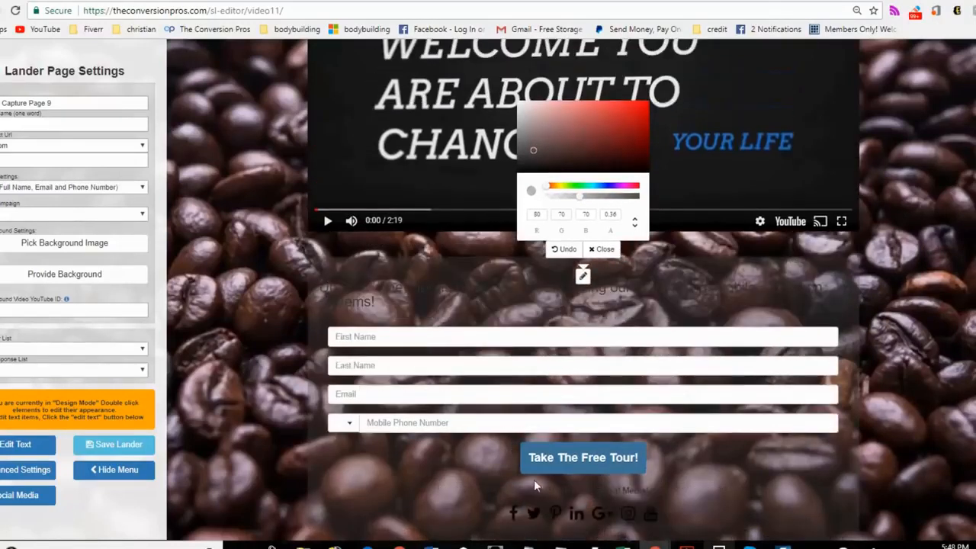
{"action": "scroll", "coordinate": [594, 450], "scroll_direction": "up", "scroll_amount": 3}
{"action": "left_click", "coordinate": [601, 448]}
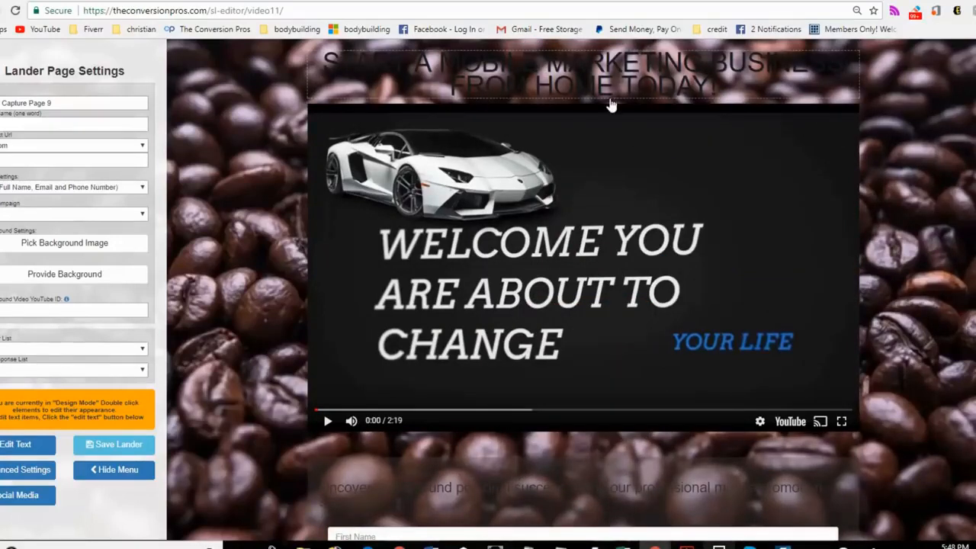
Step: Review the form section and video, and preview the video page without the settings menu
{"action": "scroll", "coordinate": [748, 357], "scroll_direction": "down", "scroll_amount": 2}
{"action": "scroll", "coordinate": [736, 355], "scroll_direction": "down", "scroll_amount": 2}
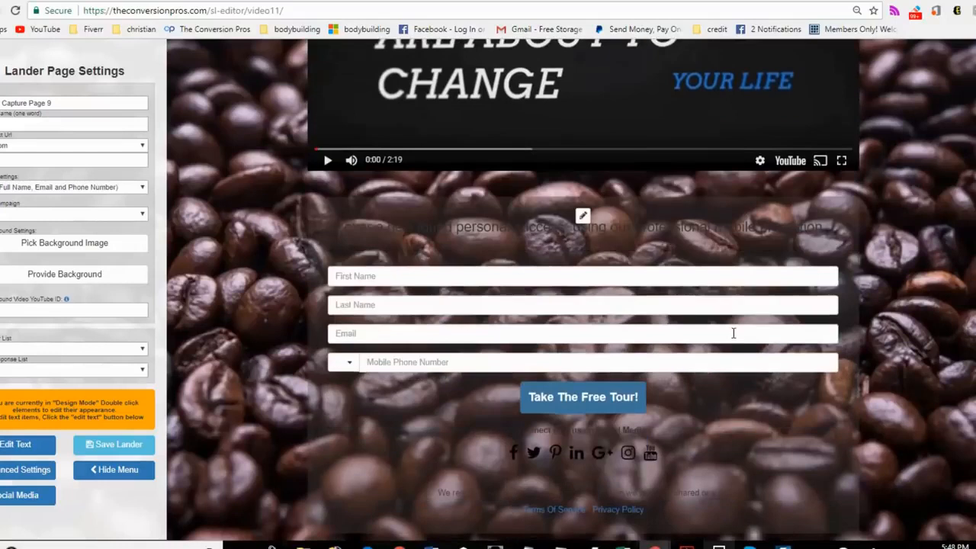
{"action": "scroll", "coordinate": [734, 327], "scroll_direction": "up", "scroll_amount": 4}
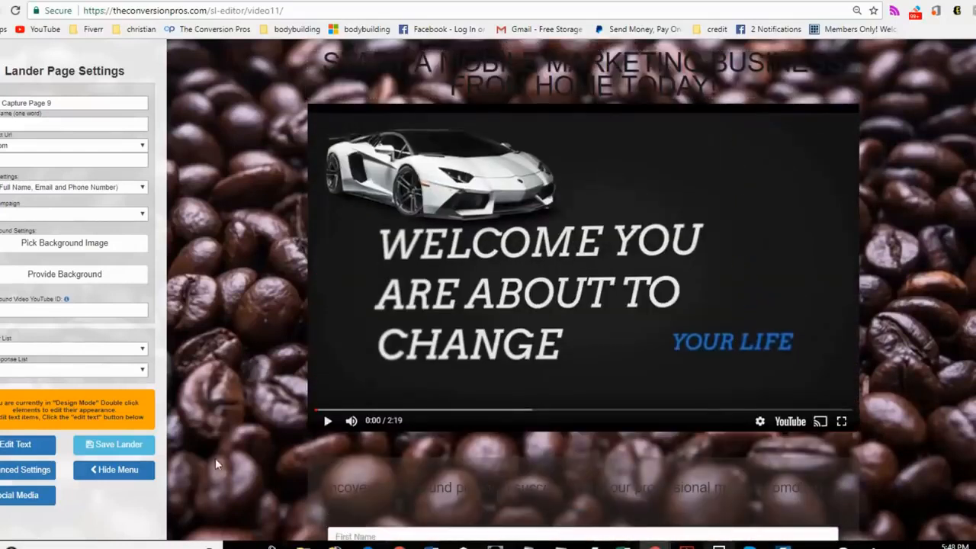
{"action": "left_click", "coordinate": [140, 470]}
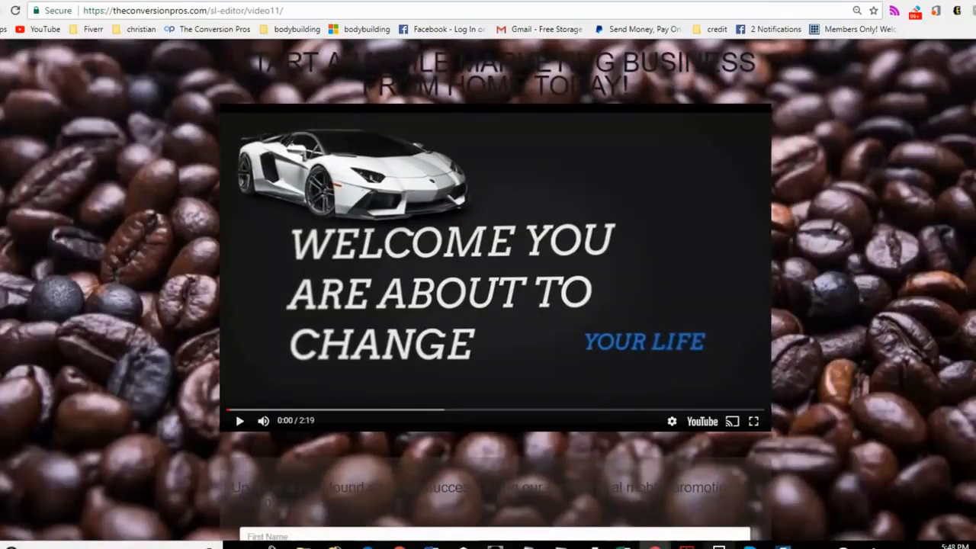
{"action": "left_click", "coordinate": [1, 69]}
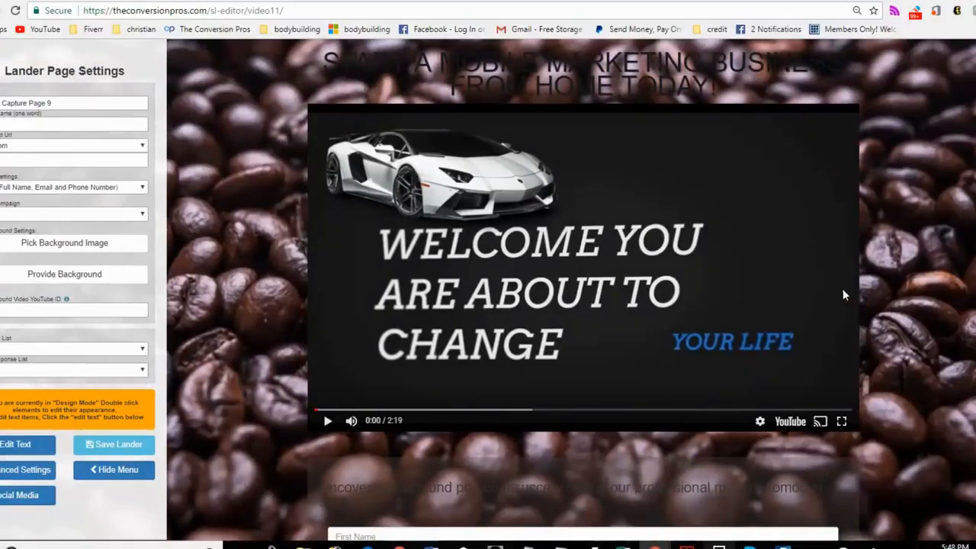